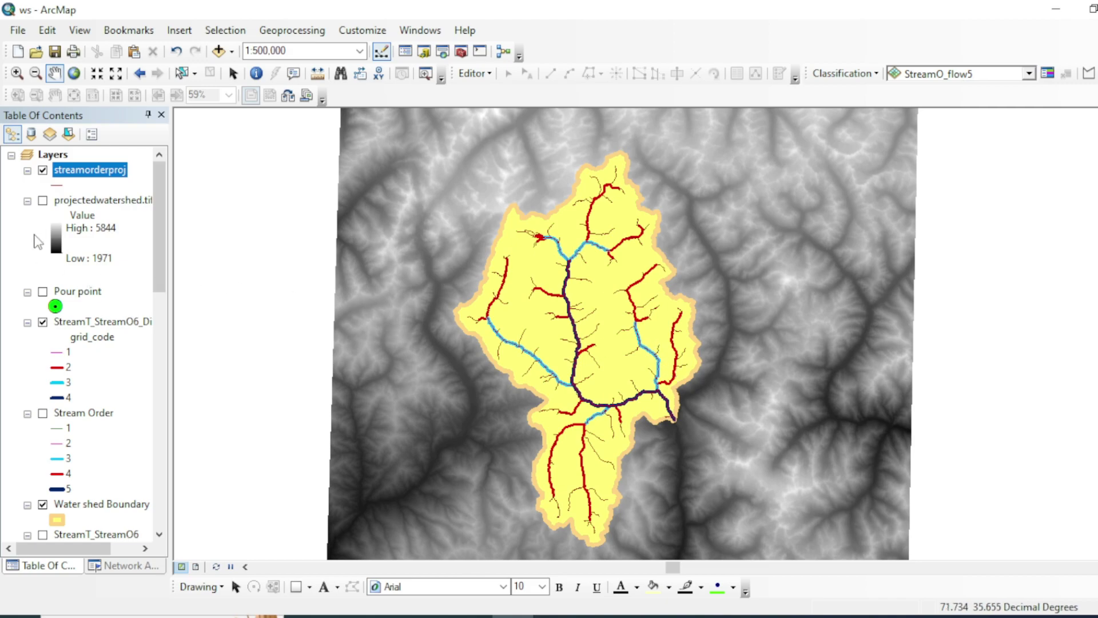
Hide the StreamT_StreamO6_Di stream order layer in the Table of Contents.
scroll(102, 334, down, 2)
scroll(102, 334, down, 3)
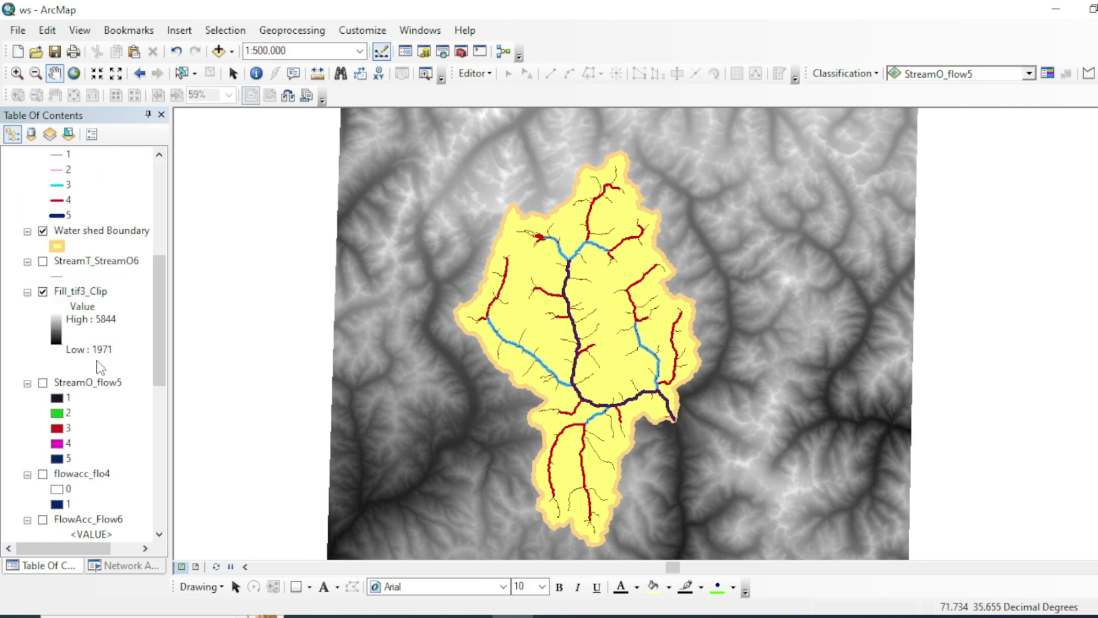
scroll(96, 403, up, 1)
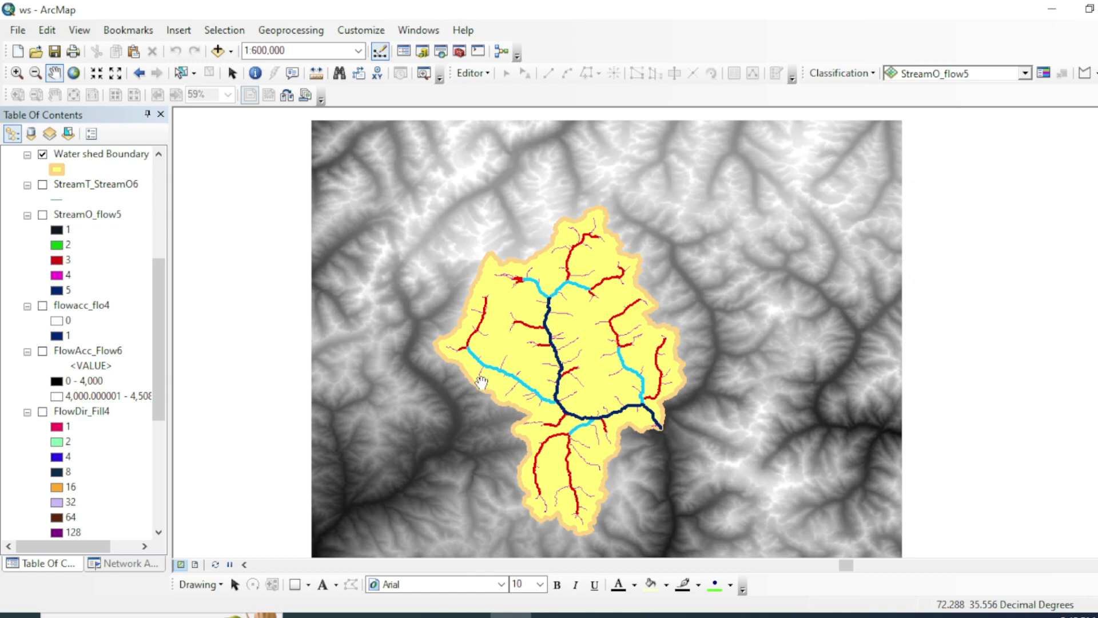
scroll(33, 403, down, 3)
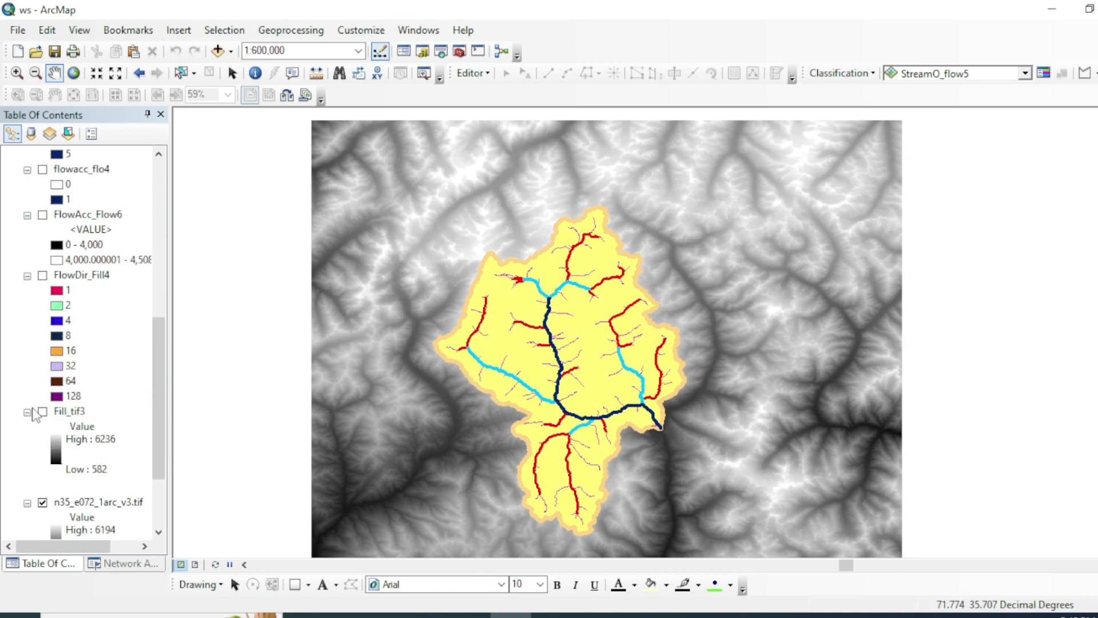
scroll(34, 418, down, 2)
scroll(39, 426, up, 8)
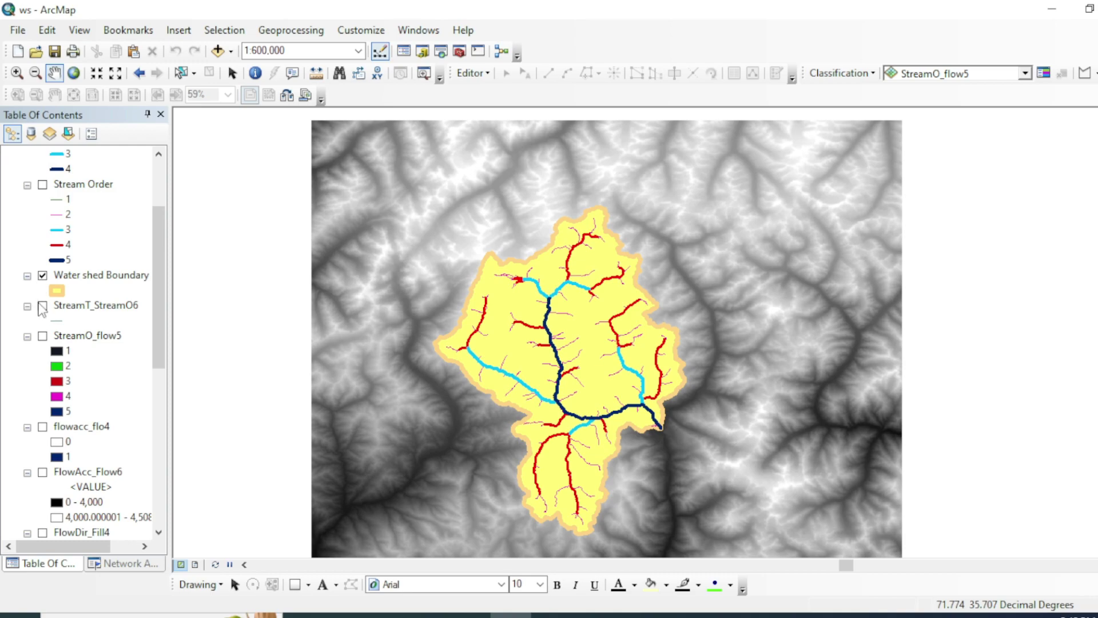
scroll(43, 309, up, 3)
click(42, 199)
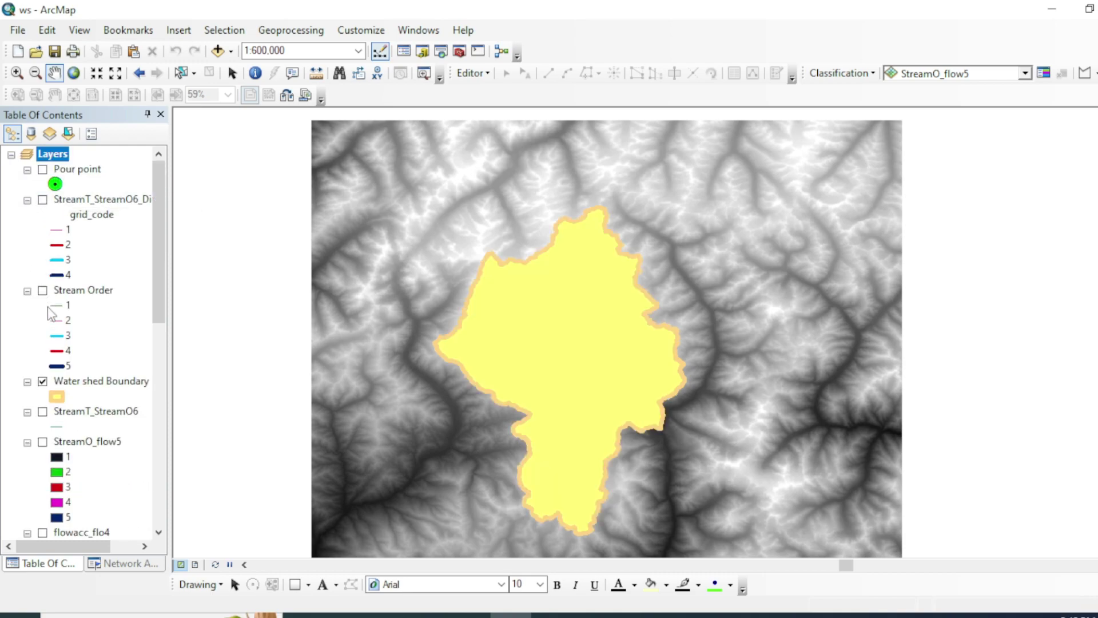
scroll(47, 307, down, 1)
drag(478, 343, 473, 318)
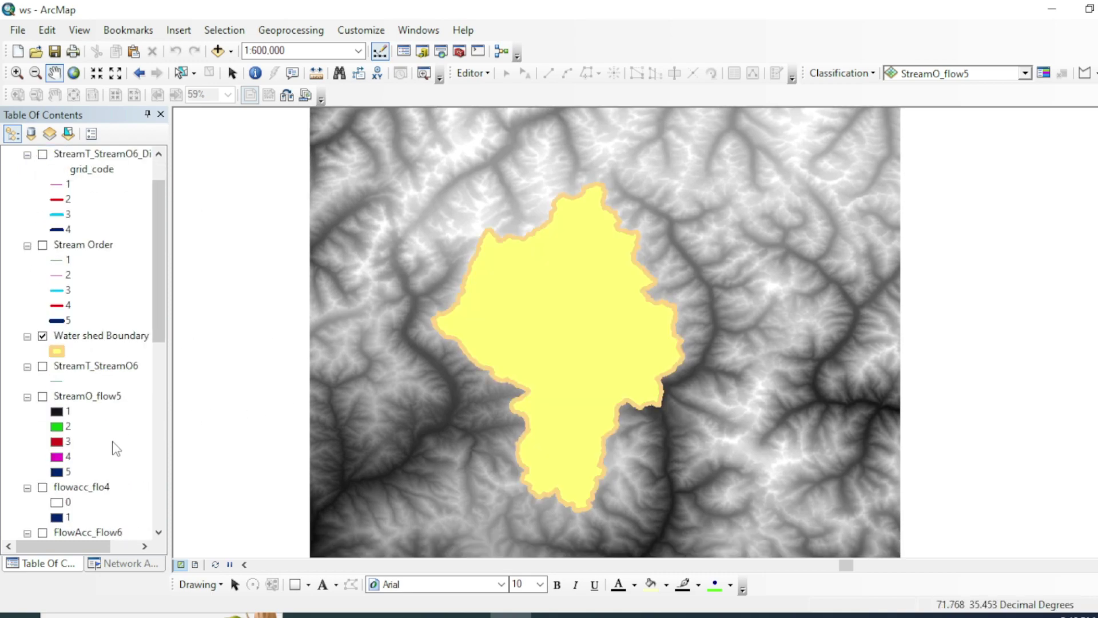
Show the Fill_tif3 raster, toggle n35_e072_1arc_v3.tif on and off, and recentre the watershed.
scroll(115, 448, down, 6)
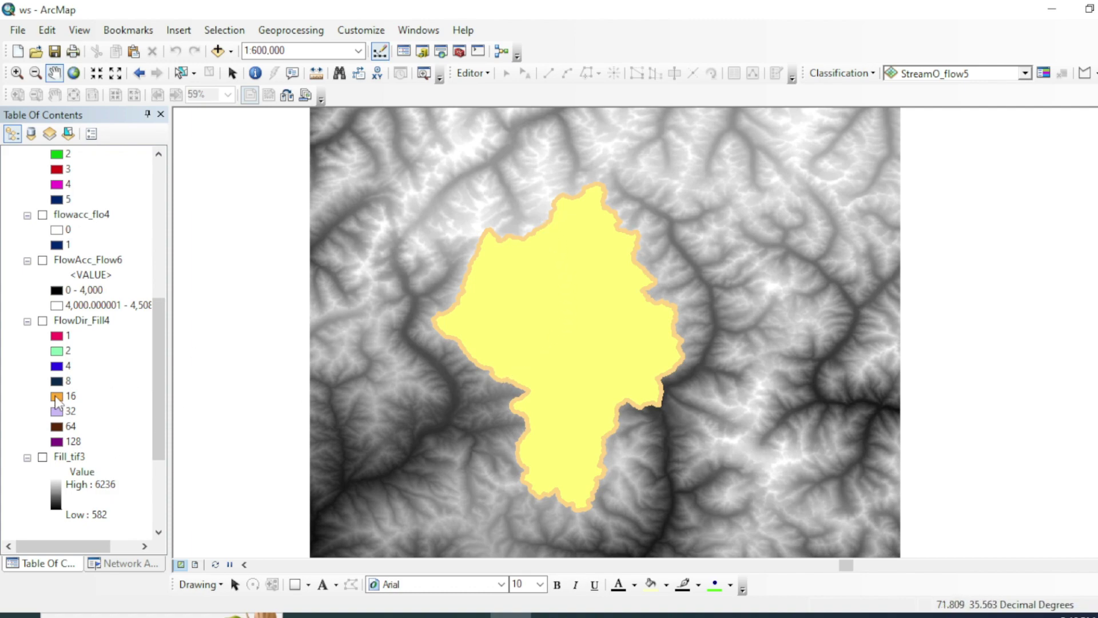
scroll(57, 402, down, 2)
click(42, 456)
click(43, 366)
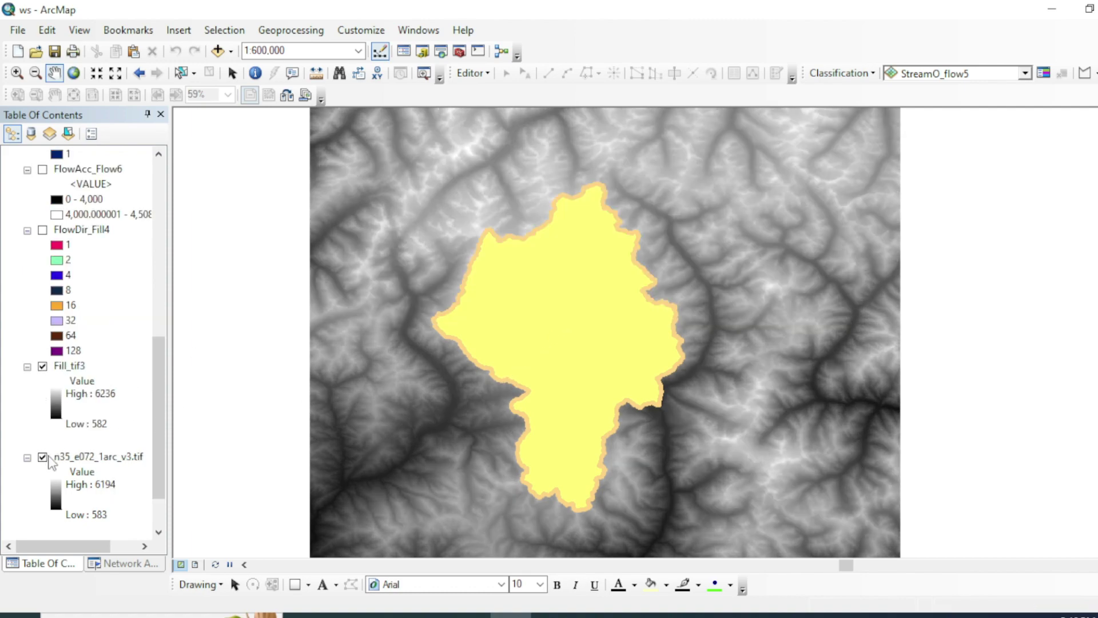
click(44, 457)
drag(456, 381, 441, 386)
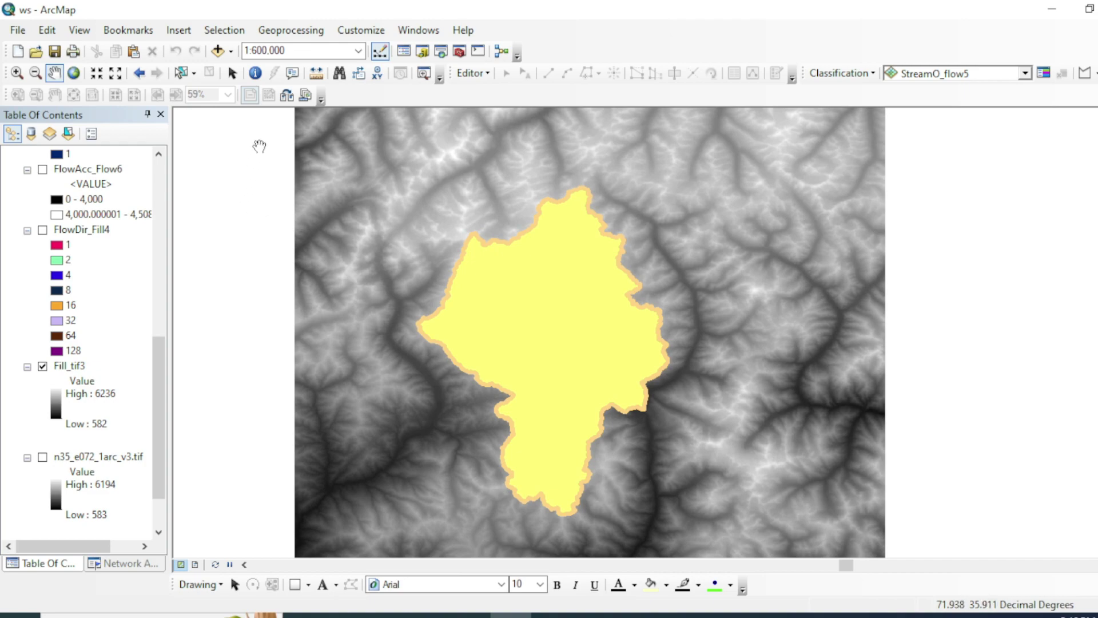
Search for 'clip' and open the Clip (Data Management) raster tool.
click(438, 52)
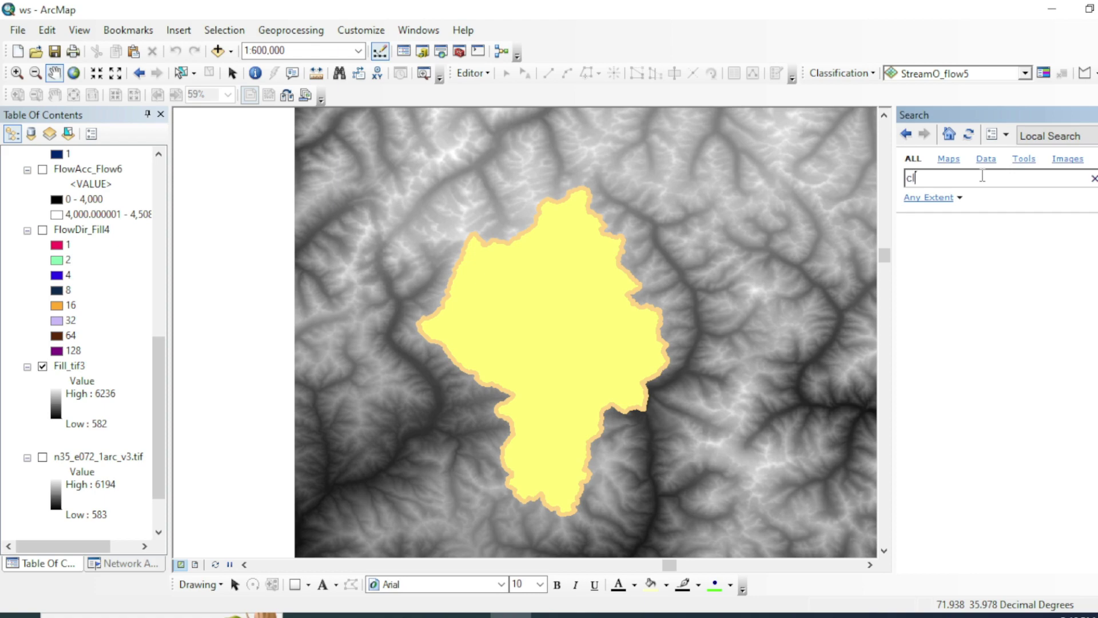
text(clip)
key(Return)
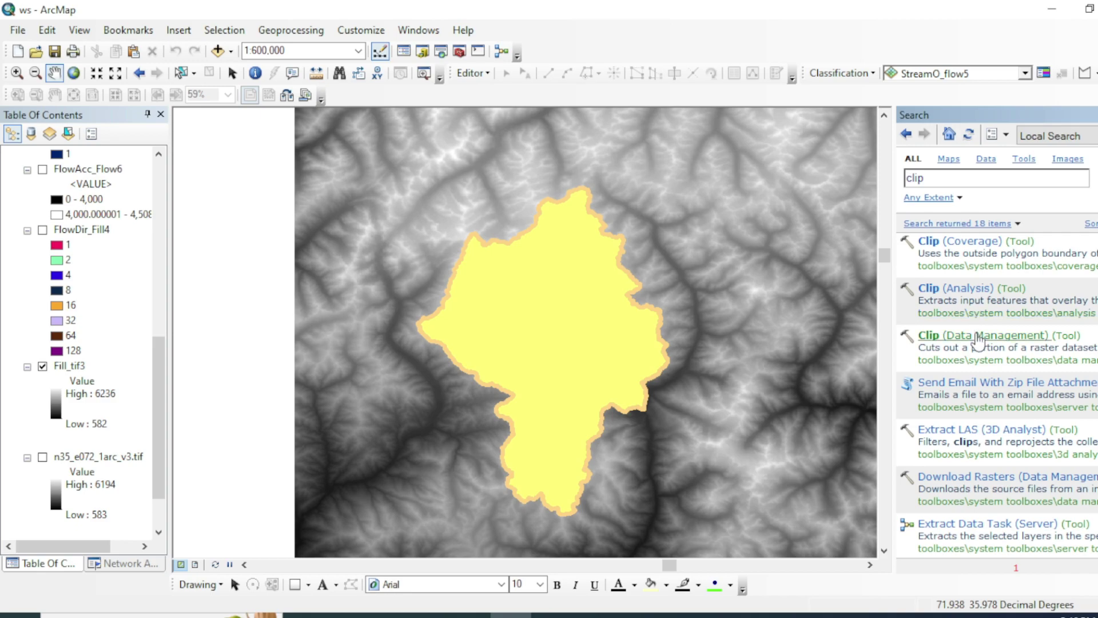
click(979, 340)
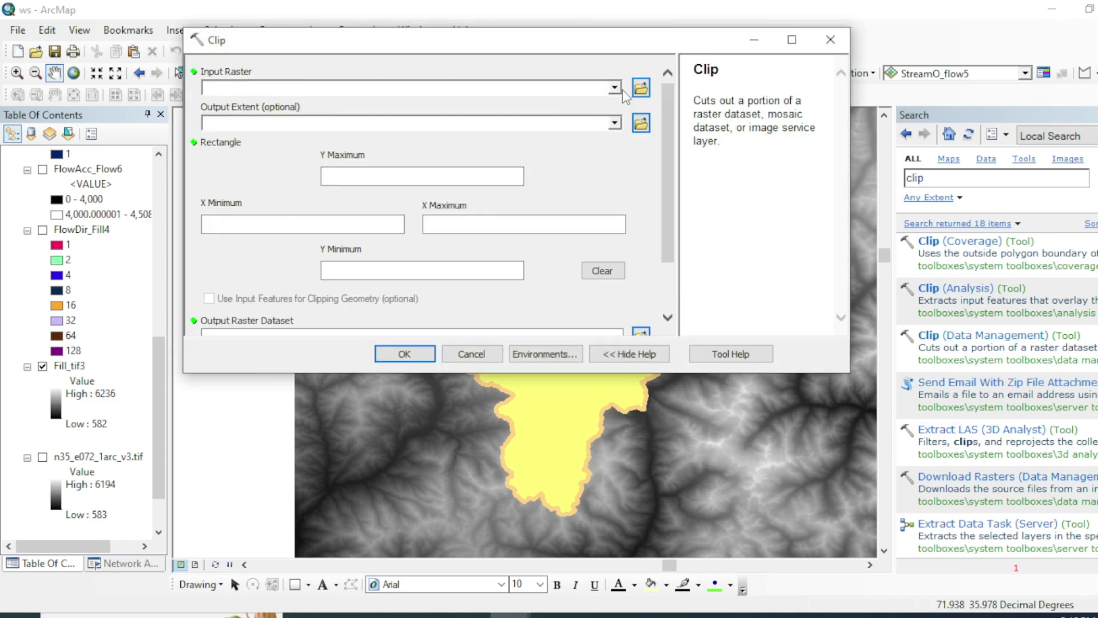
Clip Fill_tif3 to the Water shed Boundary, using its features as the clipping geometry.
click(615, 88)
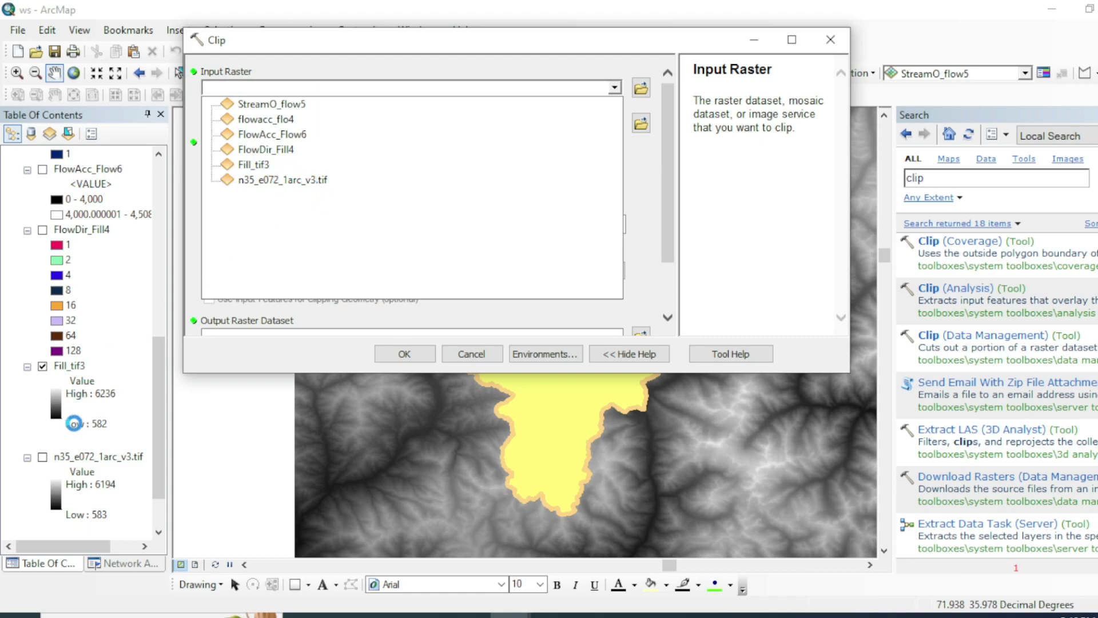
click(66, 371)
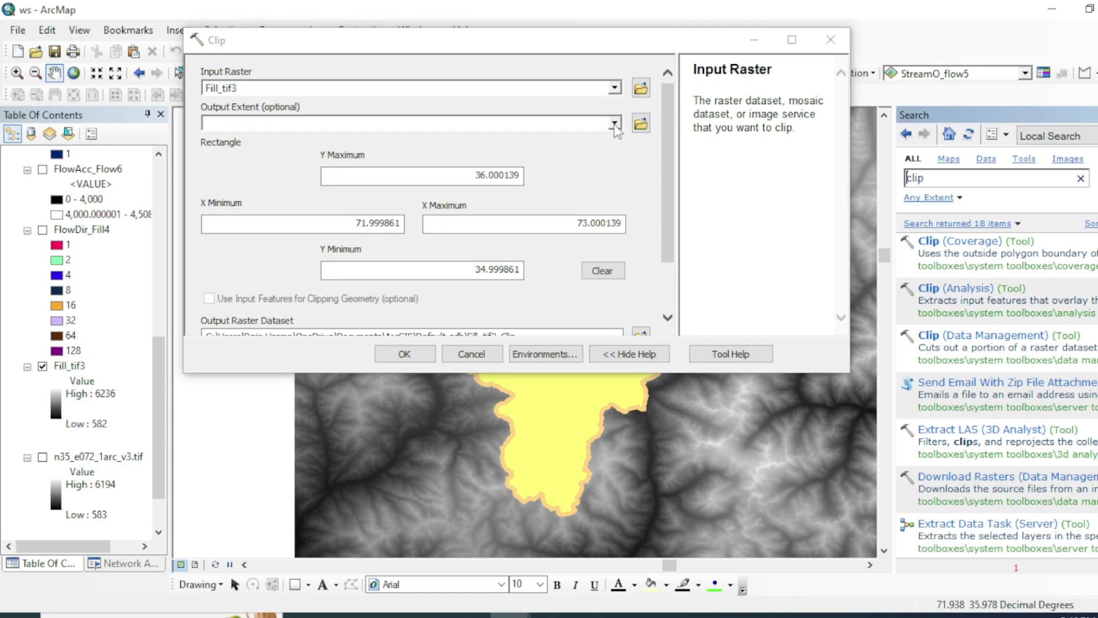
click(615, 123)
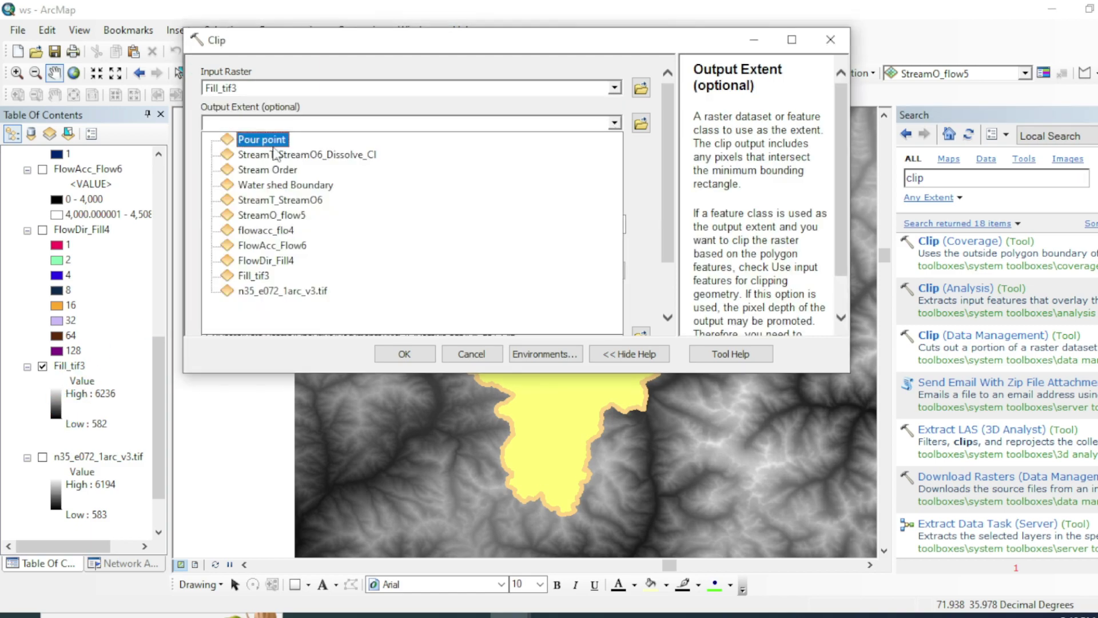
click(273, 188)
scroll(159, 248, up, 5)
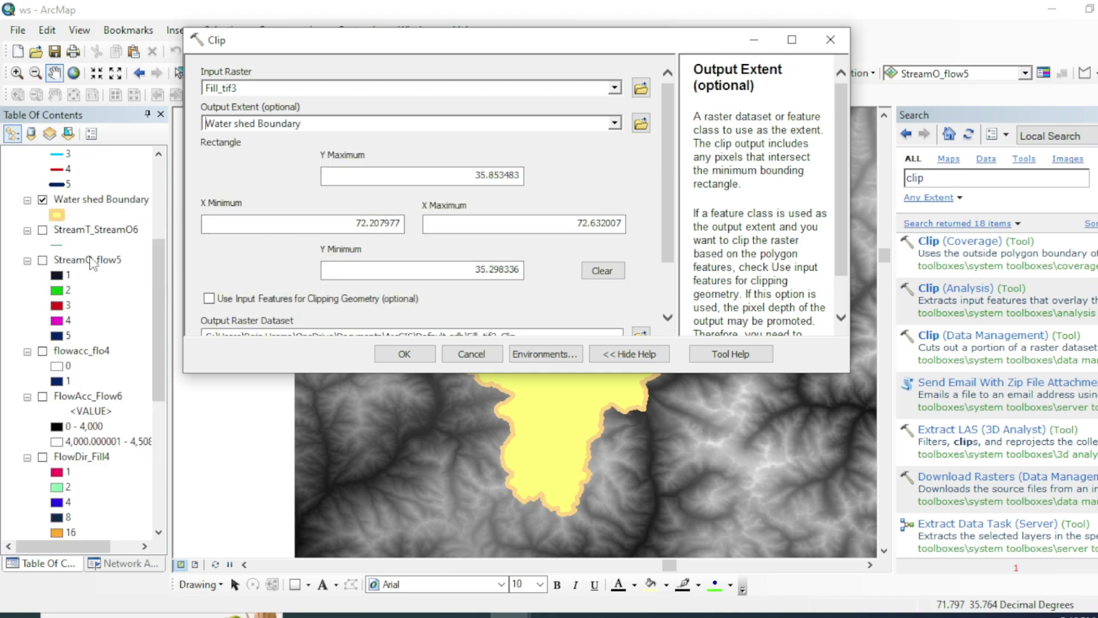
click(209, 297)
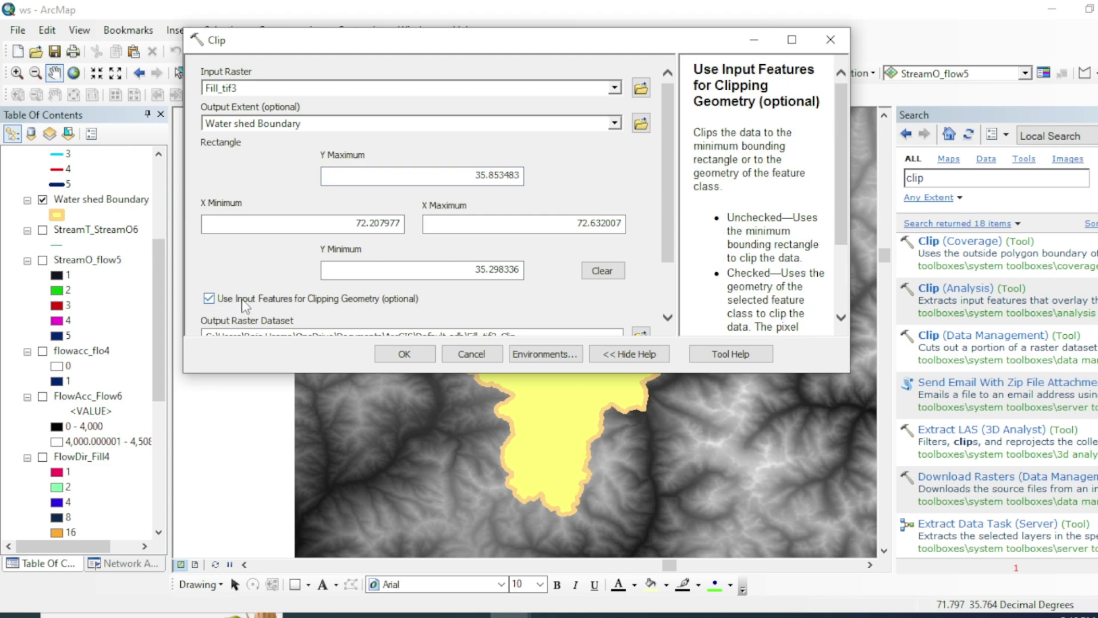
click(404, 353)
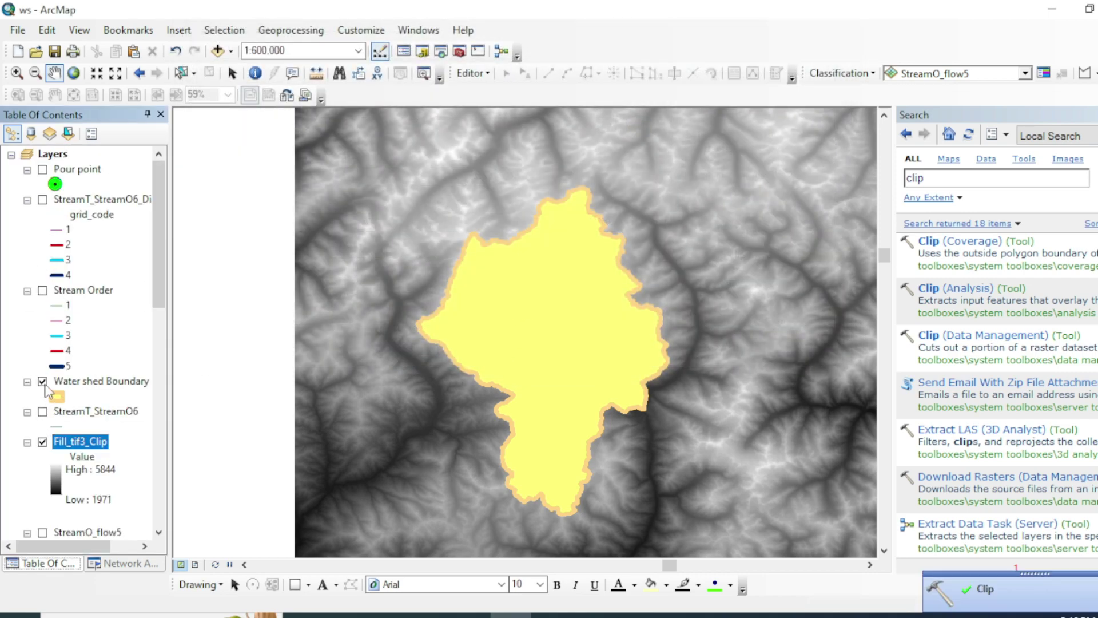
Hide Fill_tif3 and the Water shed Boundary polygon so only Fill_tif3_Clip remains visible.
scroll(43, 429, down, 3)
scroll(43, 429, down, 4)
click(43, 494)
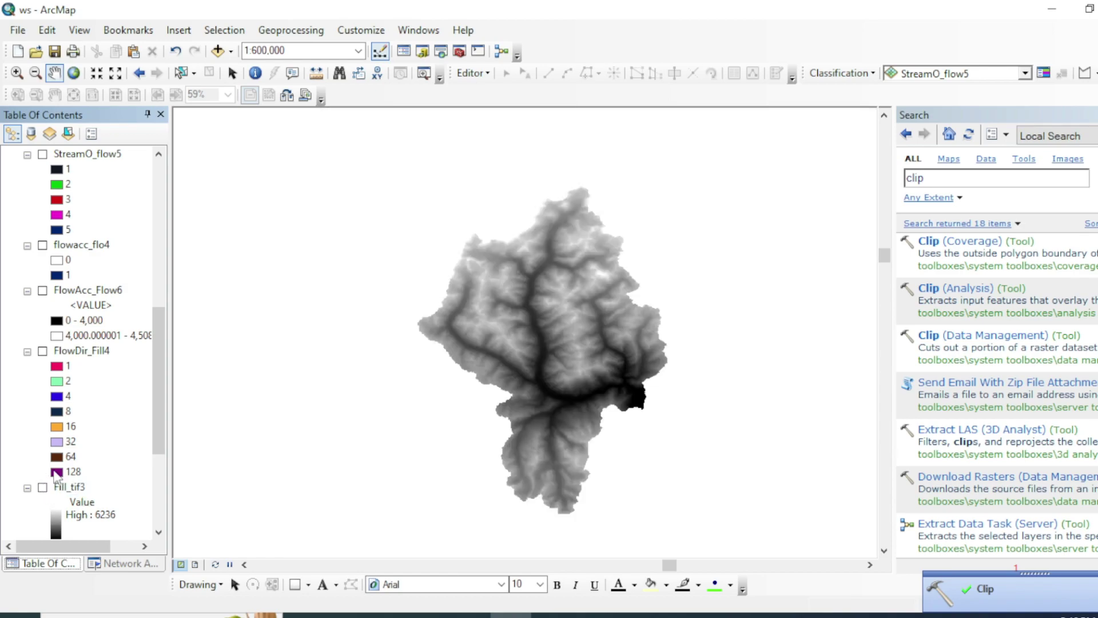
scroll(54, 401, up, 4)
click(42, 185)
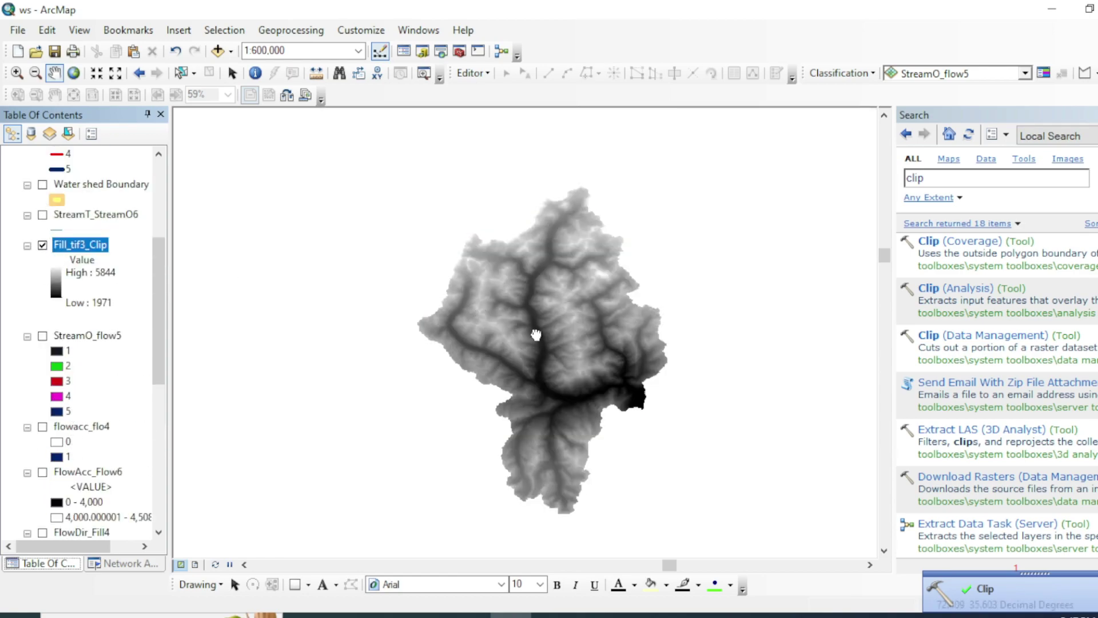
scroll(535, 329, up, 1)
scroll(540, 318, down, 2)
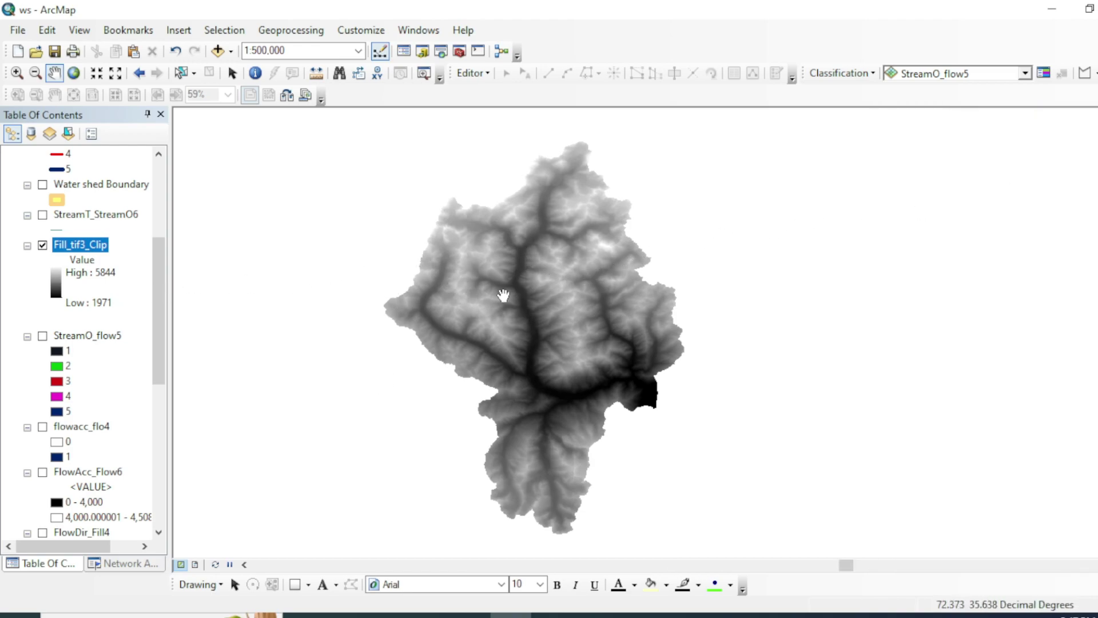
scroll(86, 248, up, 2)
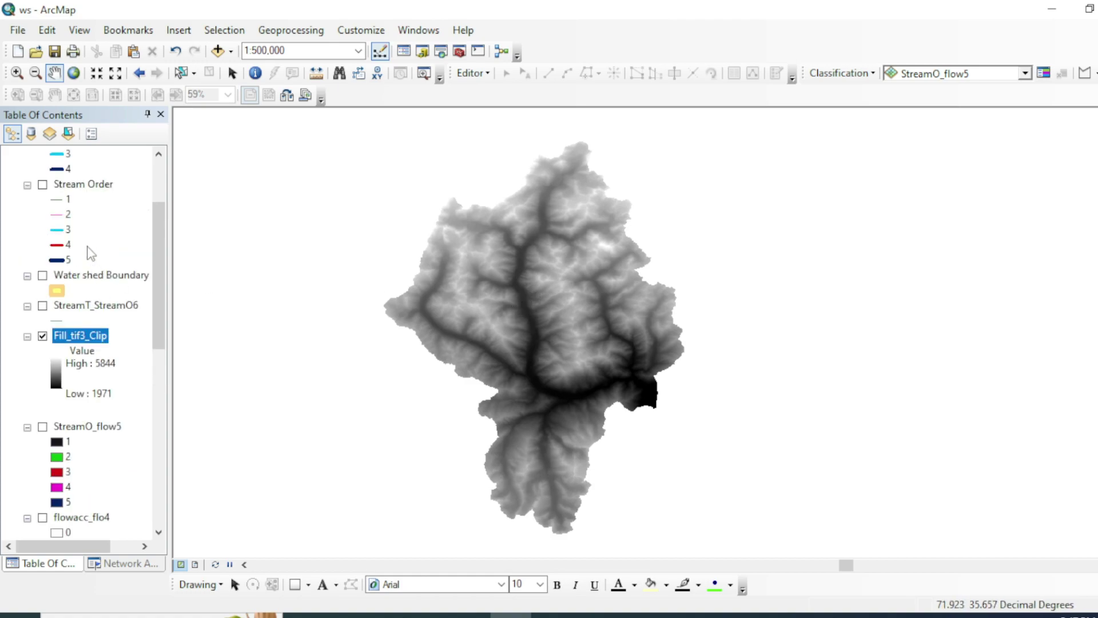
scroll(84, 198, up, 1)
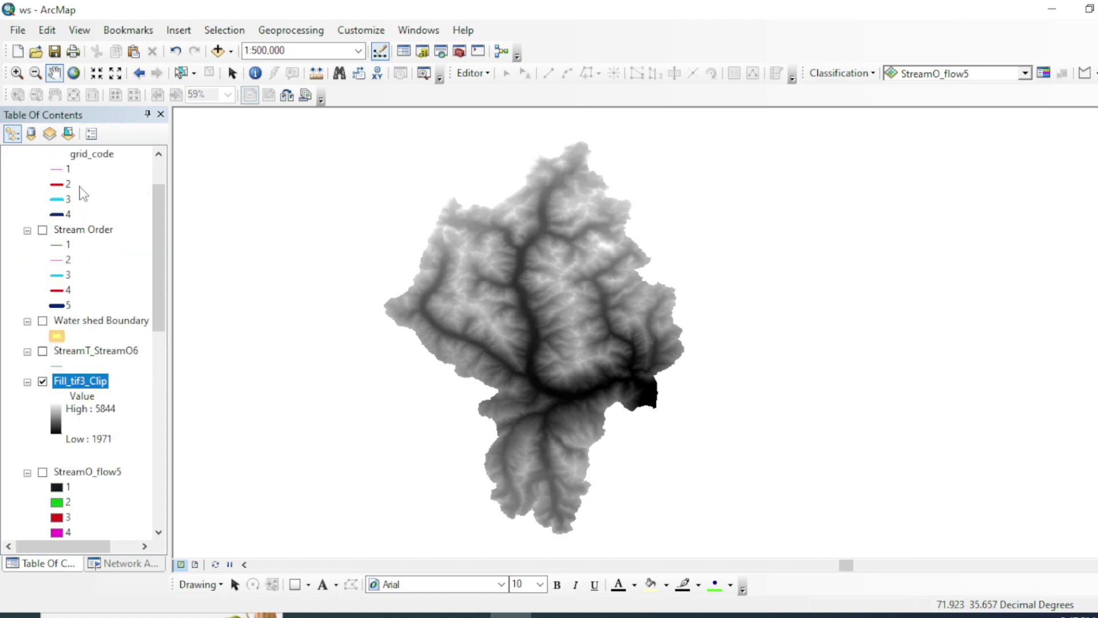
right_click(779, 311)
Set the data frame's coordinate system to WGS 1984 UTM Zone 43N from Favorites.
click(846, 554)
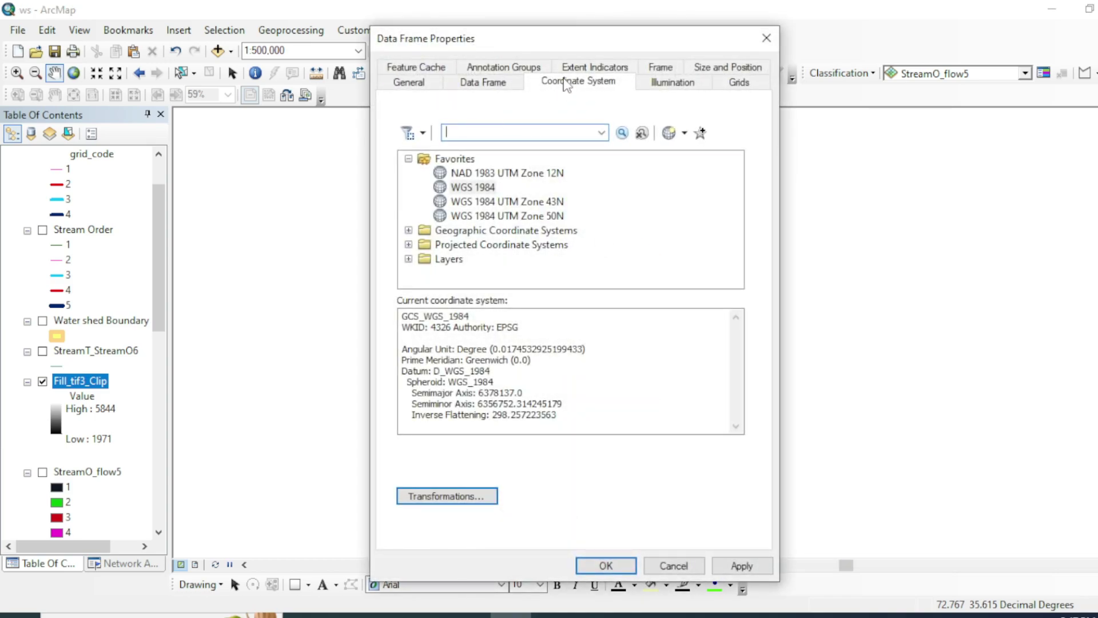
click(566, 85)
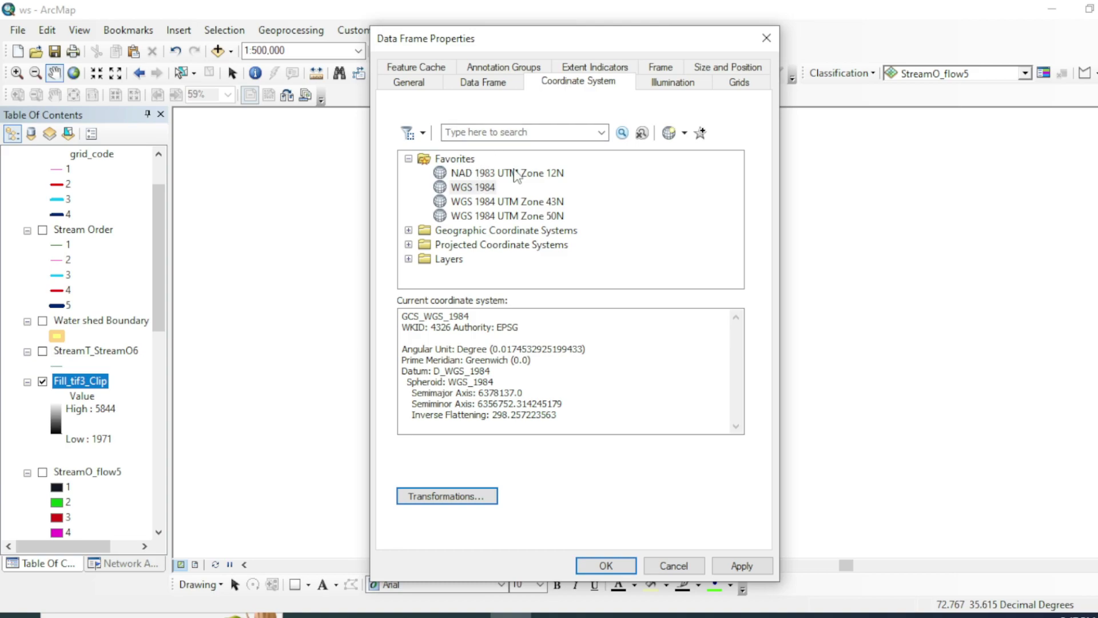
click(526, 203)
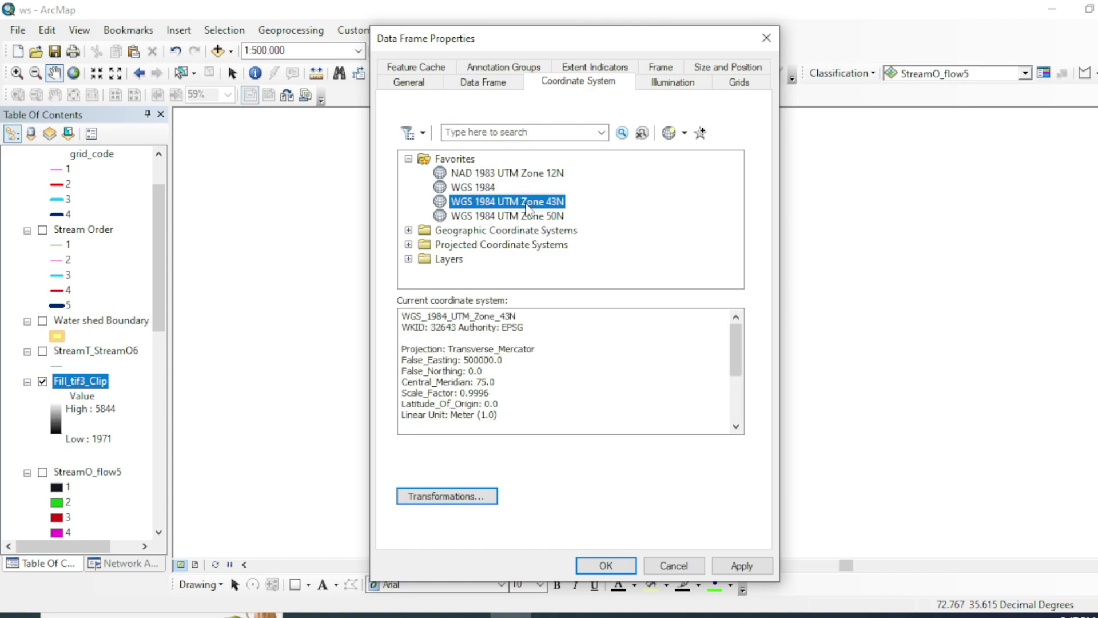
click(606, 566)
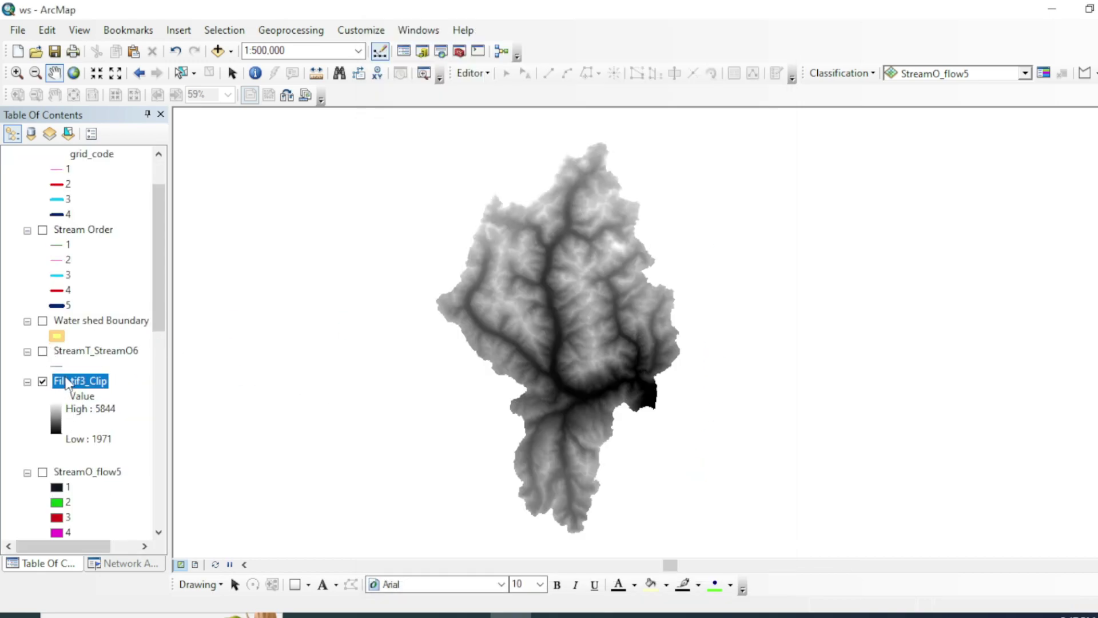
Open the Data submenu of the Fill_tif3_Clip layer's context menu.
scroll(75, 394, up, 2)
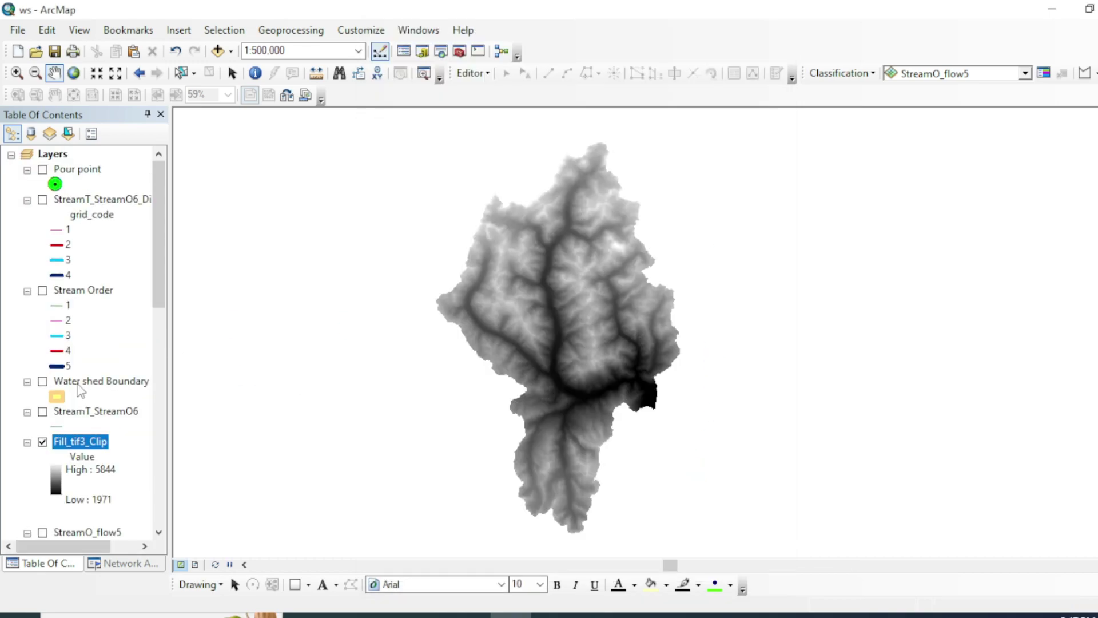
right_click(87, 441)
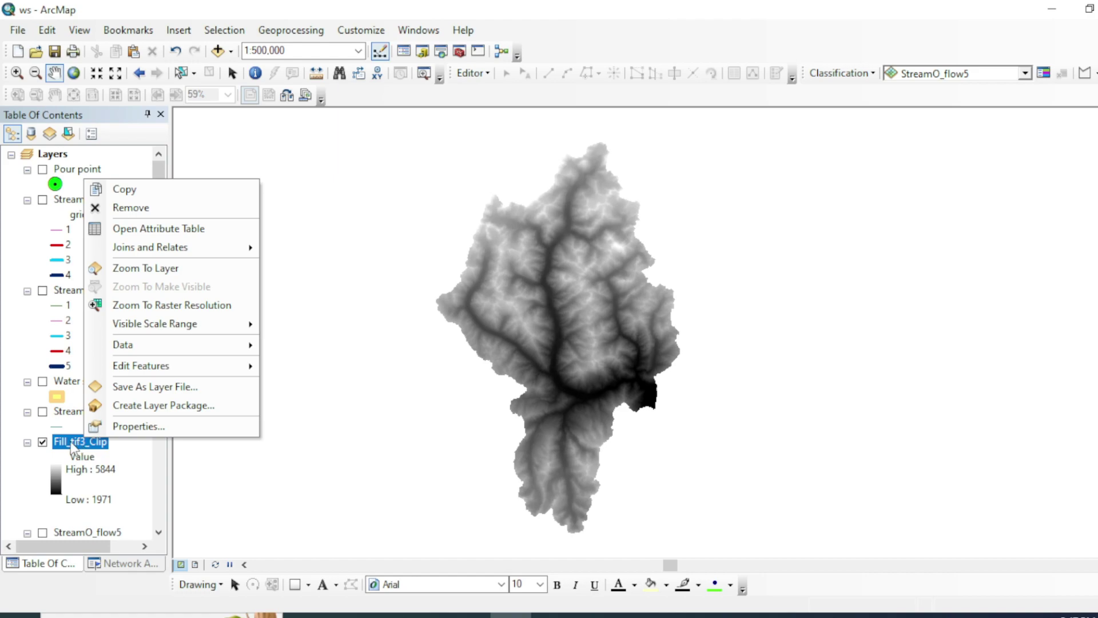
mouse_move(163, 345)
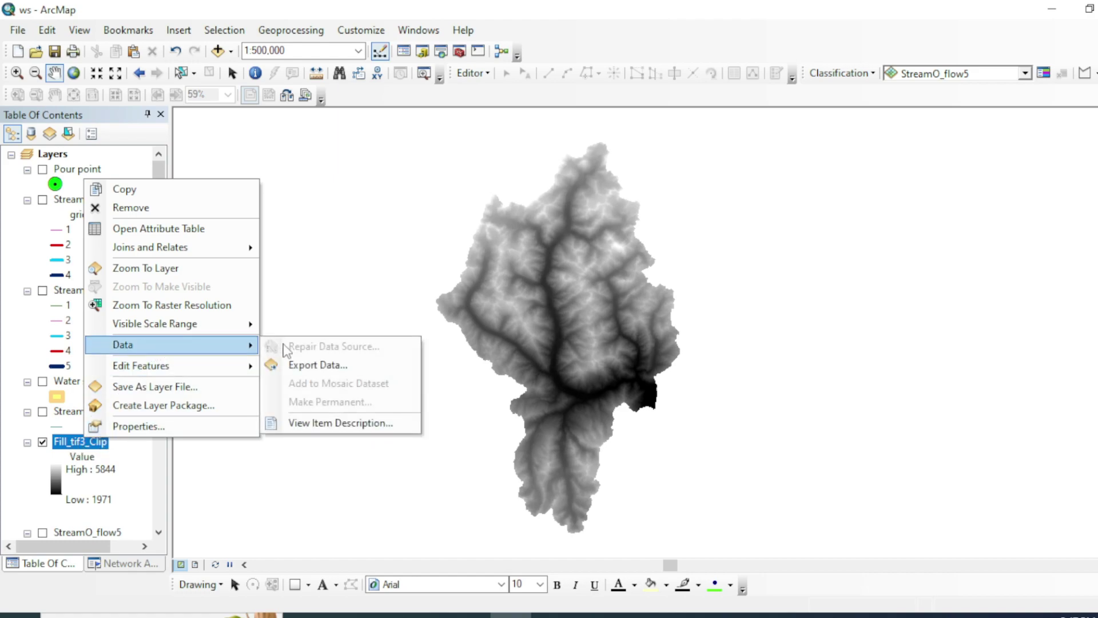
Export Fill_tif3_Clip in the data frame's coordinate system as projectedwatershed.tif and add it to the map.
click(312, 367)
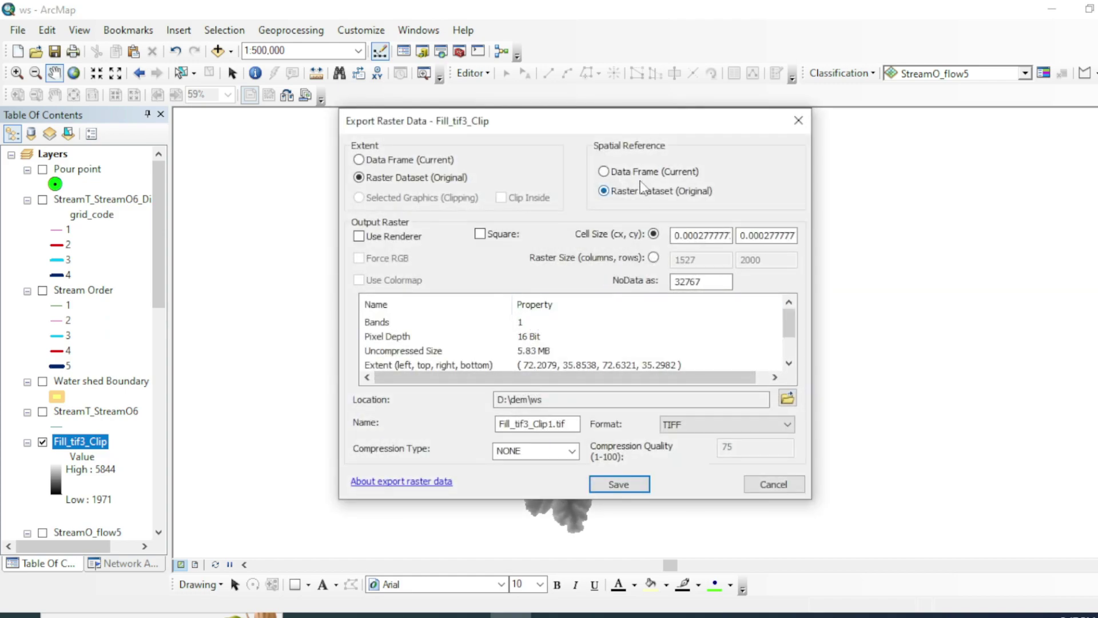
click(641, 172)
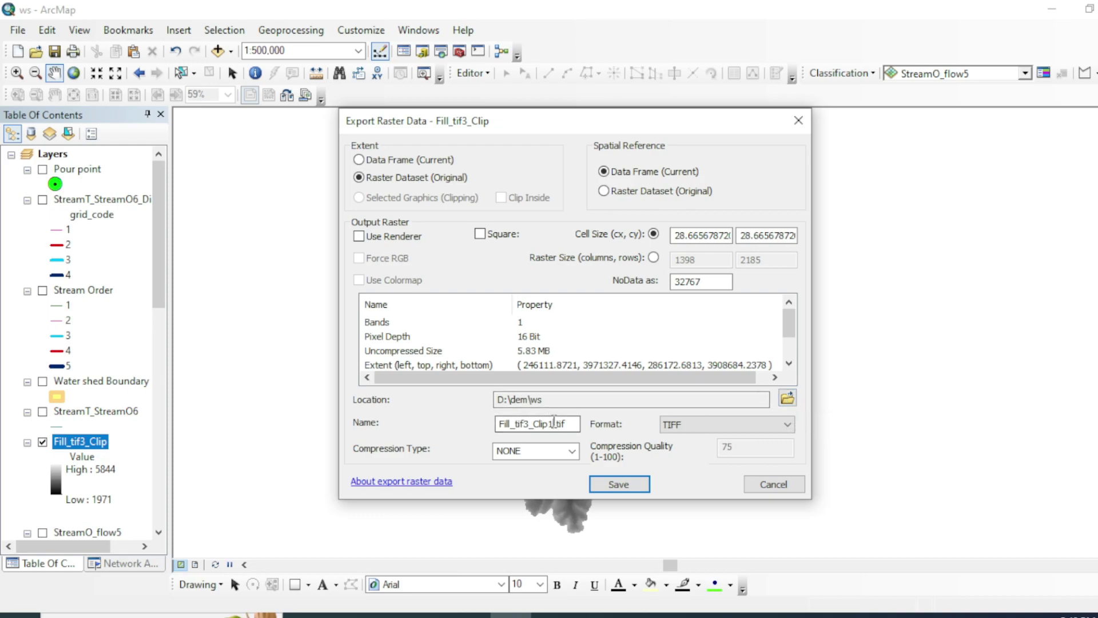
drag(553, 422, 500, 423)
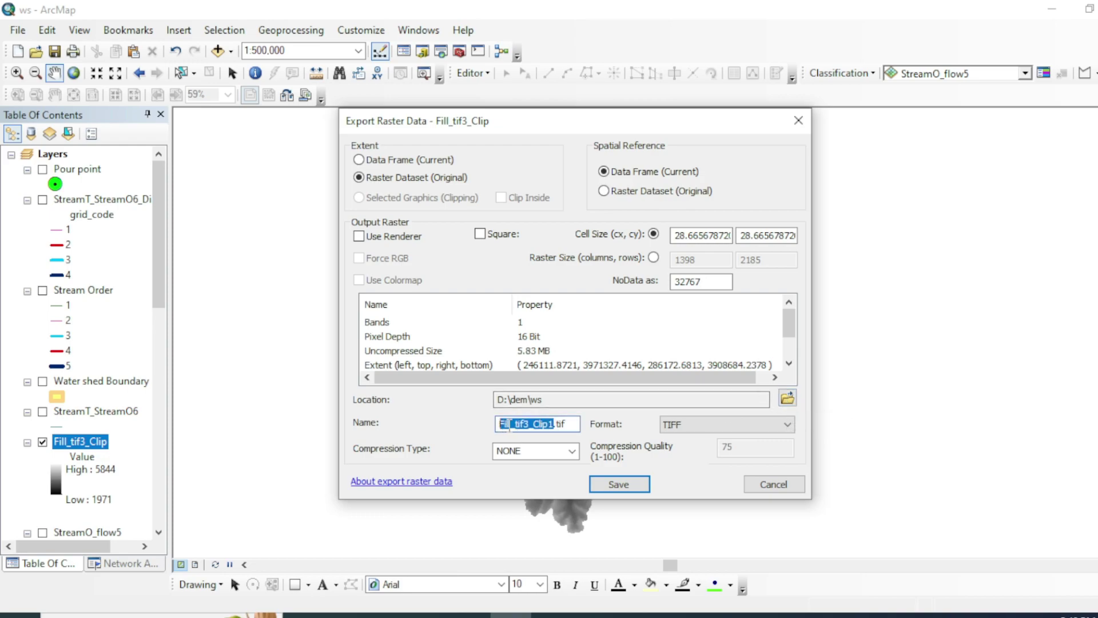
text(p)
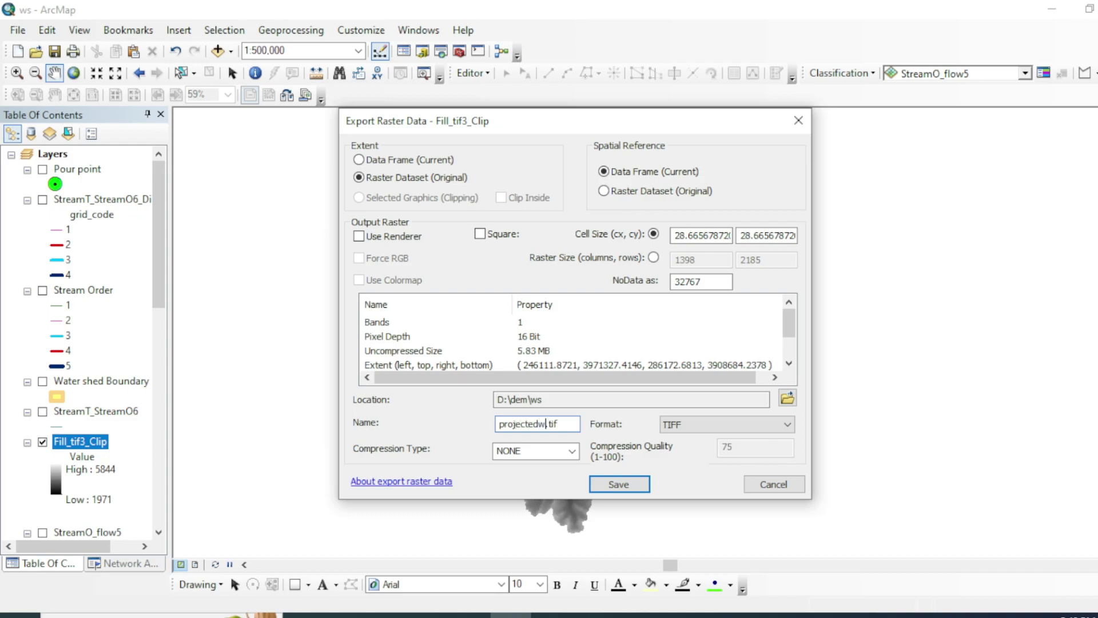
text(rojectedwatershed)
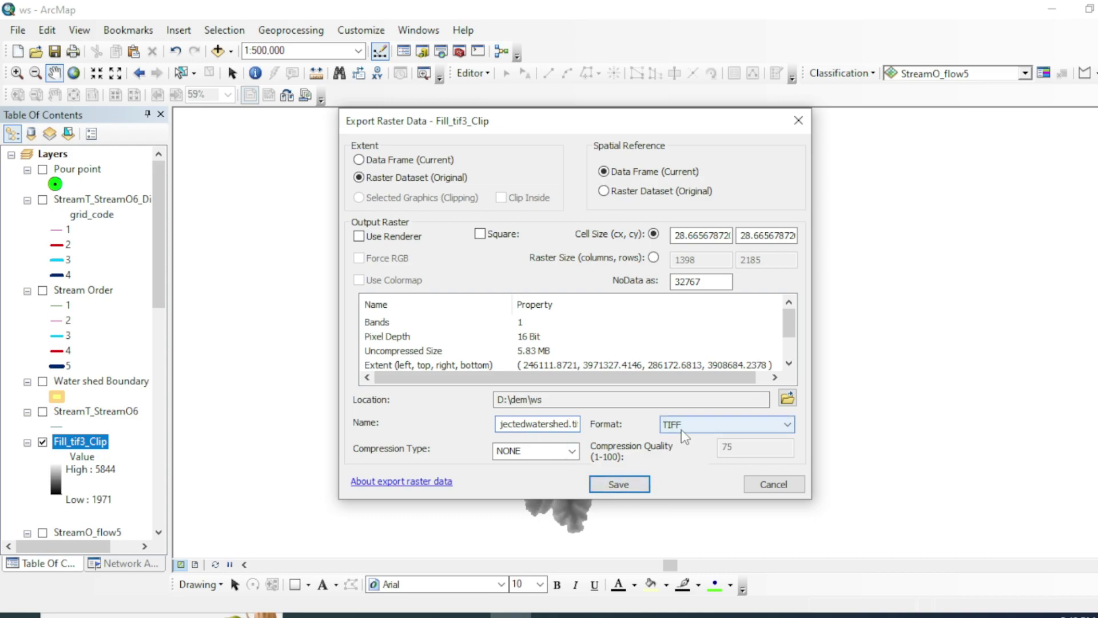
click(616, 486)
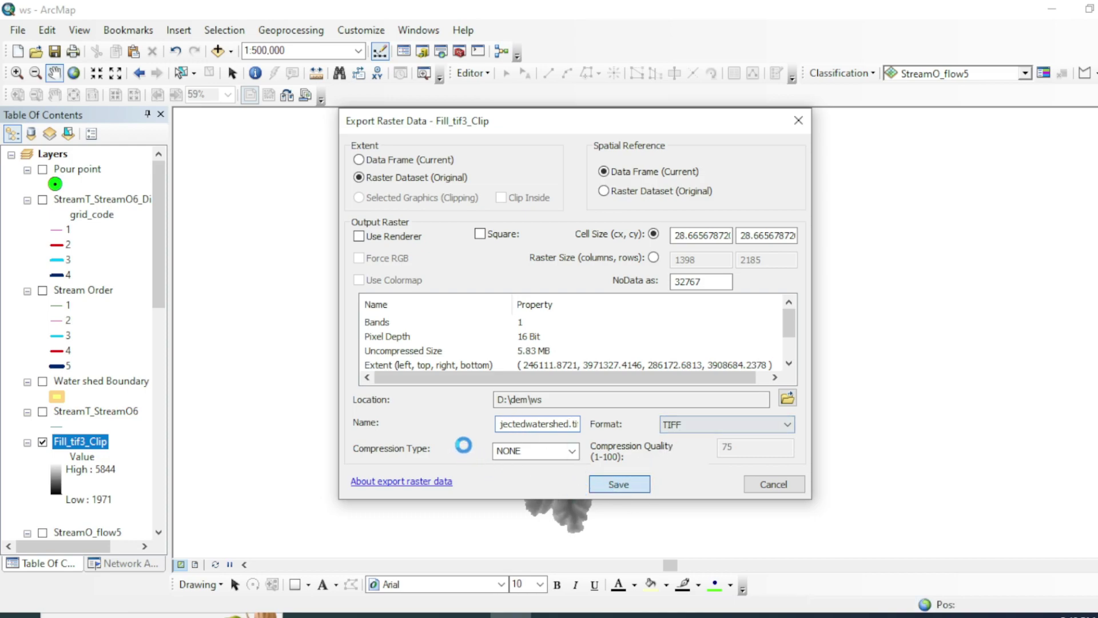
click(630, 374)
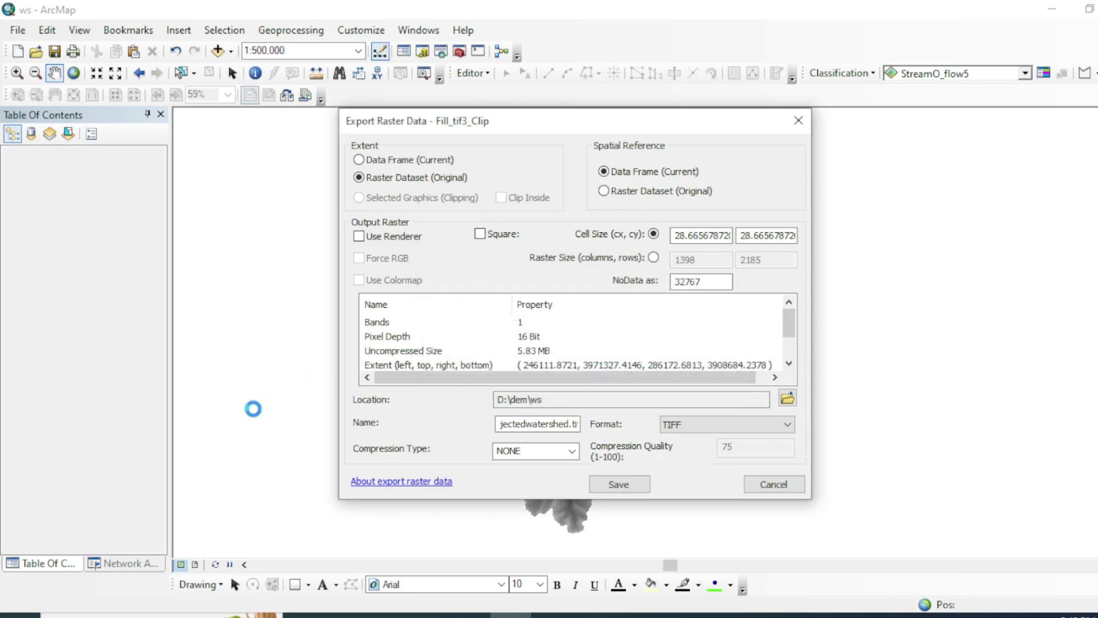
Turn the StreamT stream order layer back on and open its Data submenu.
scroll(61, 286, down, 1)
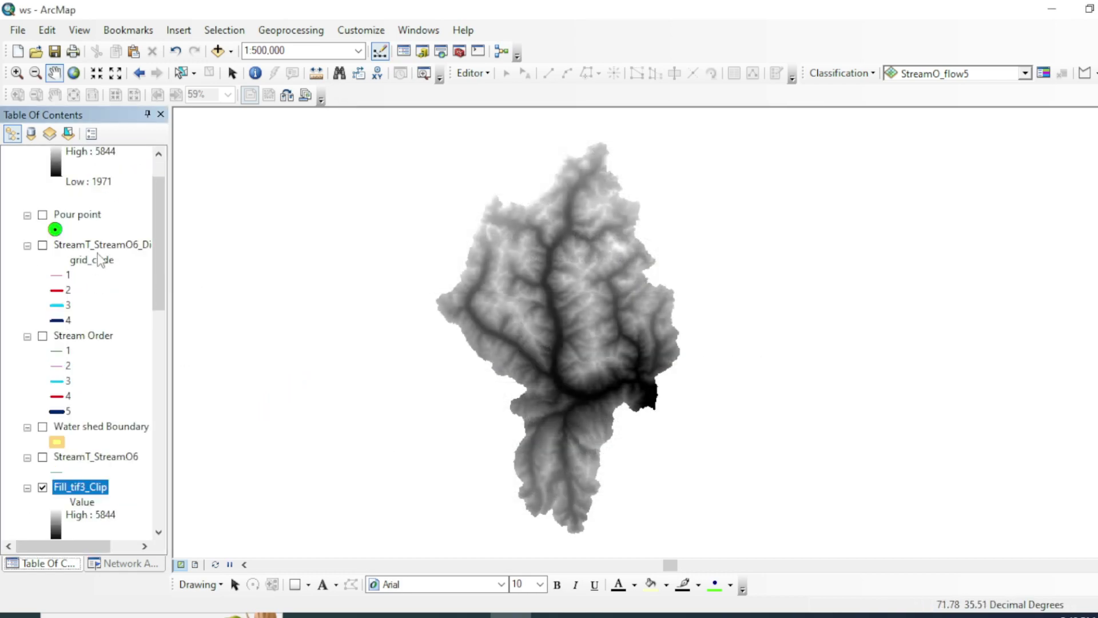
click(42, 244)
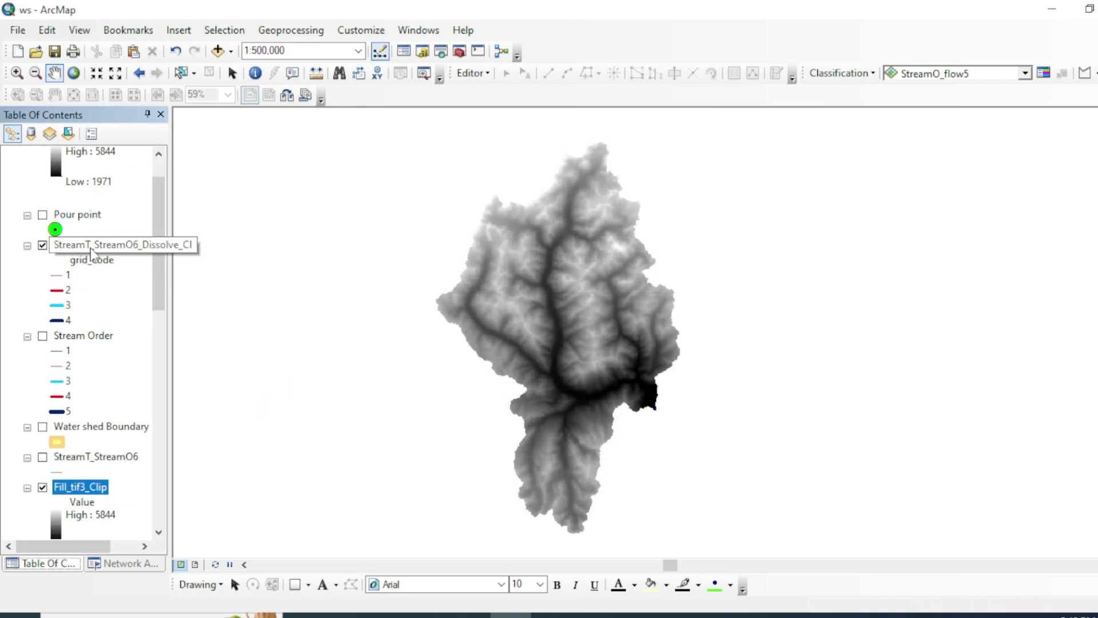
scroll(81, 221, up, 1)
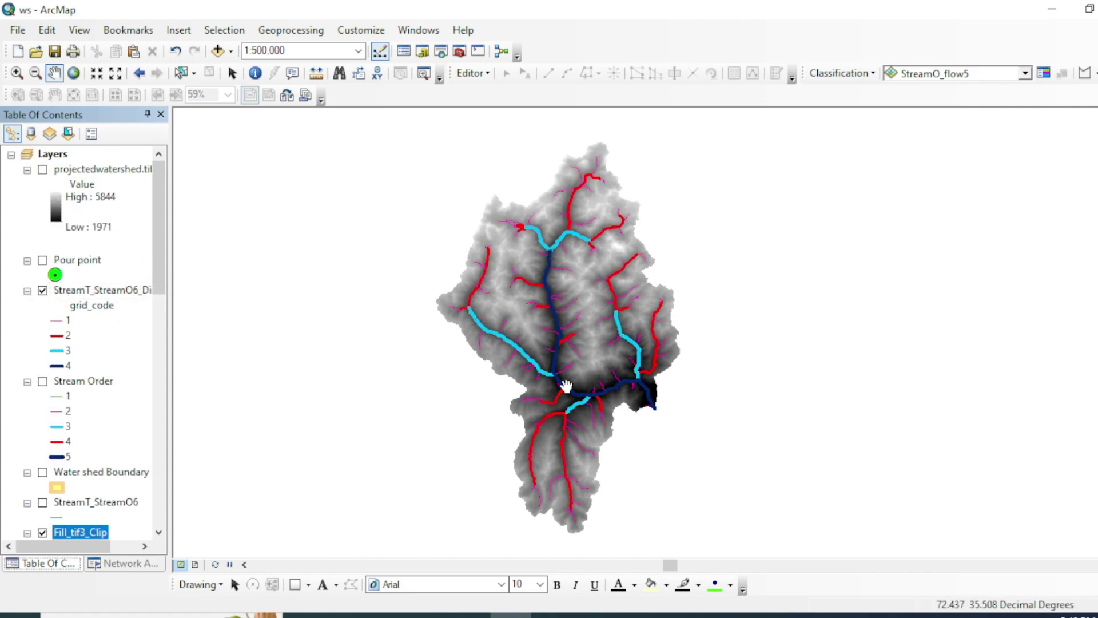
scroll(98, 282, down, 1)
right_click(99, 246)
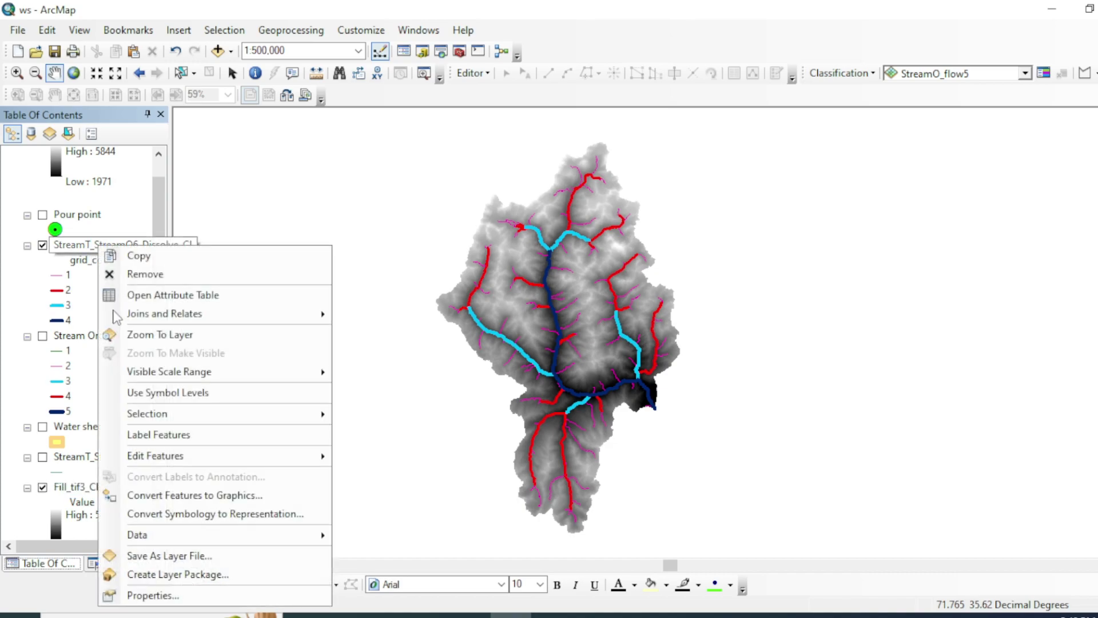
mouse_move(188, 535)
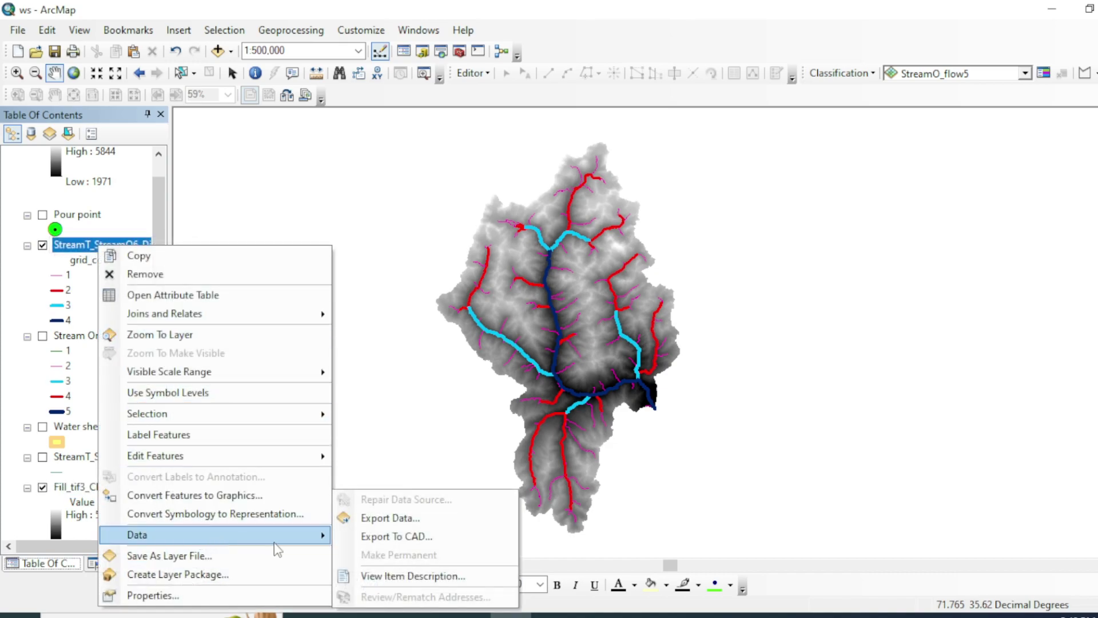
Export the streams in data frame coordinates as streamorderproj.shp, add it, and launch ArcScene 10.8.
click(394, 518)
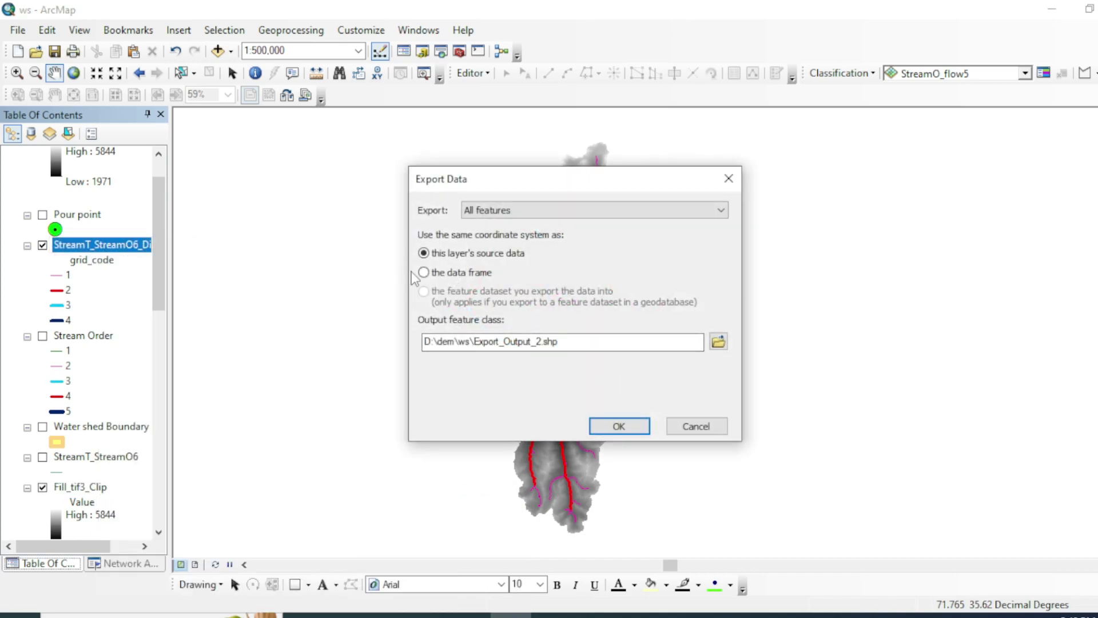
click(423, 273)
drag(483, 187, 543, 241)
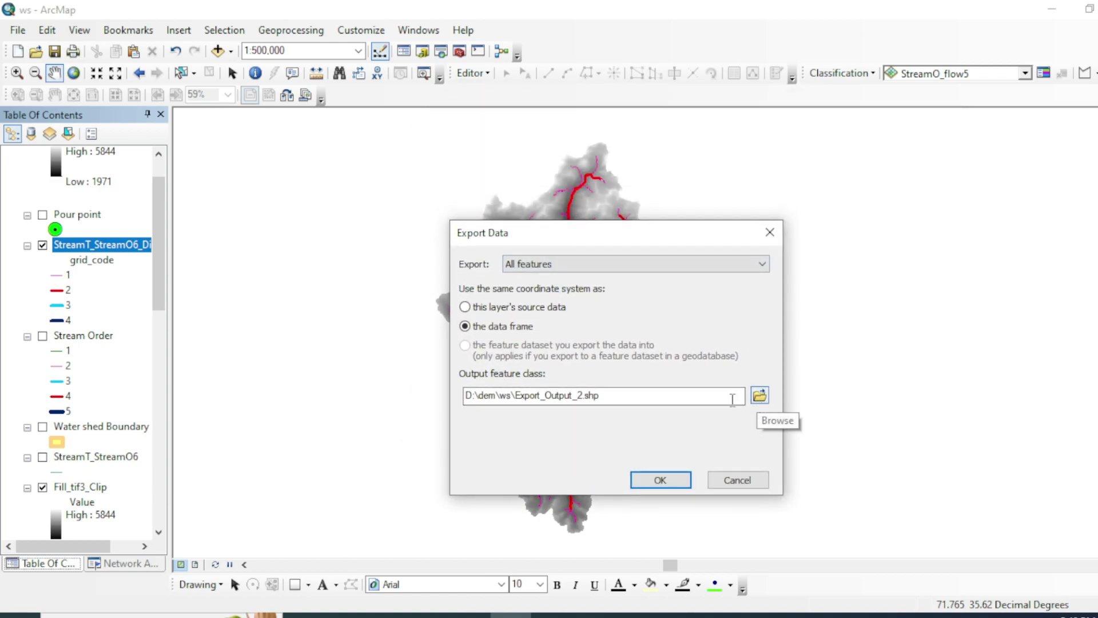
drag(582, 395, 518, 395)
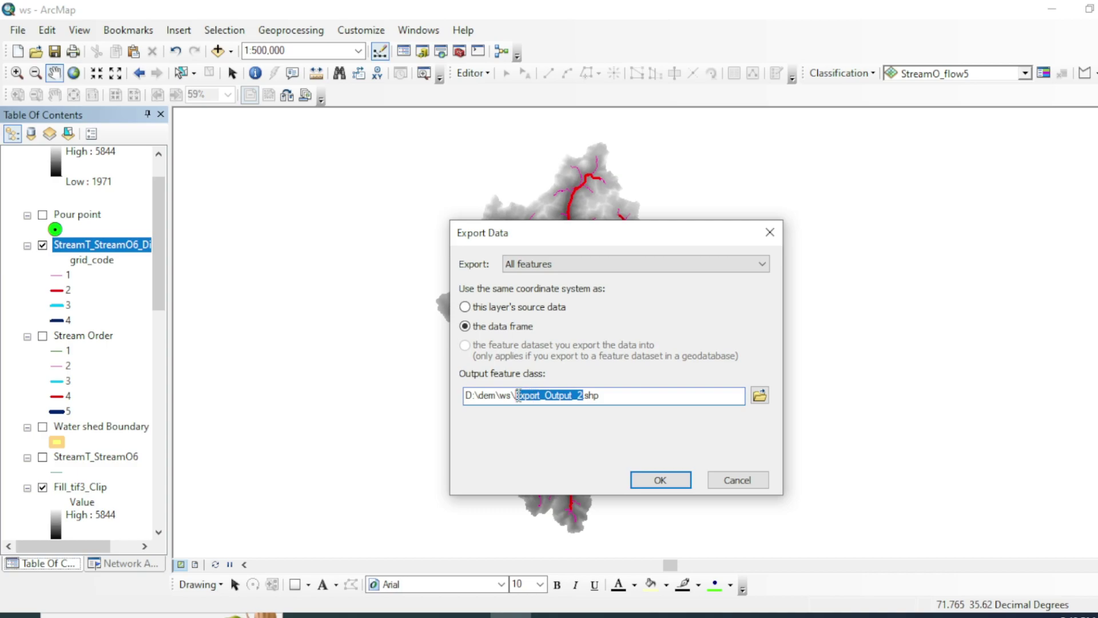
text(strea)
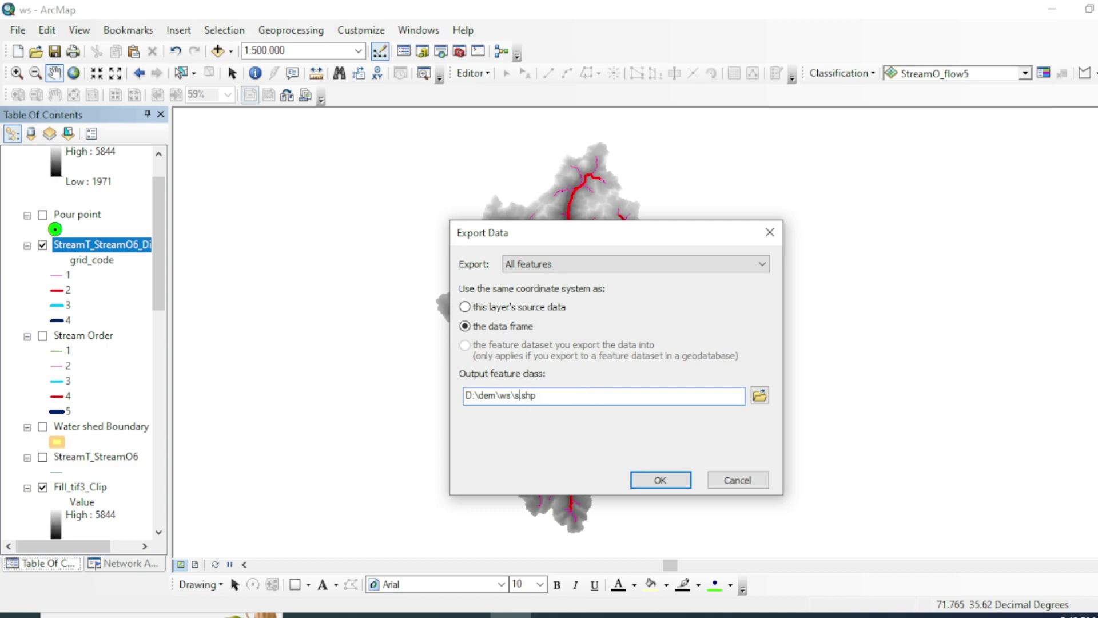
text(m)
key(BackSpace)
text(amorderproj)
click(660, 480)
click(634, 375)
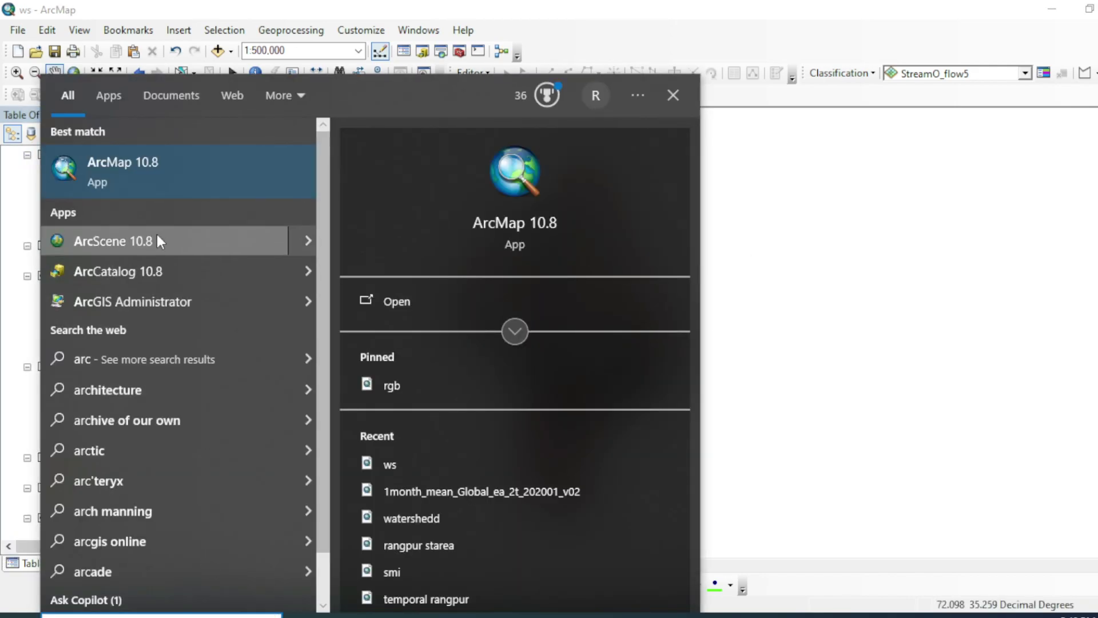
click(159, 240)
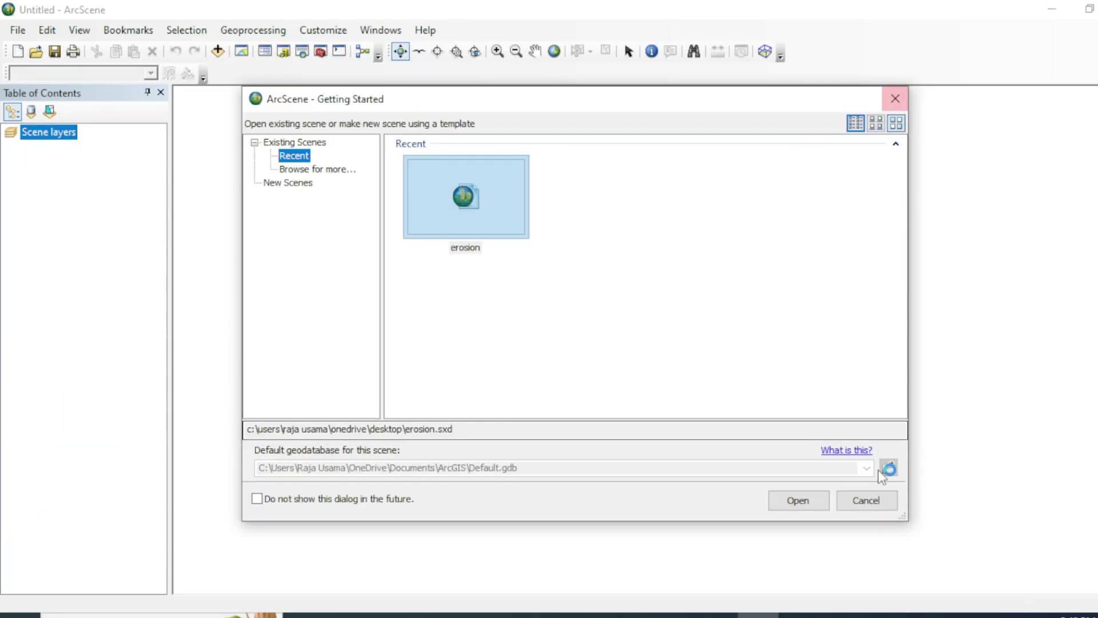
Start an empty scene and browse the Catalog to the D:\dem\ws folder.
click(866, 502)
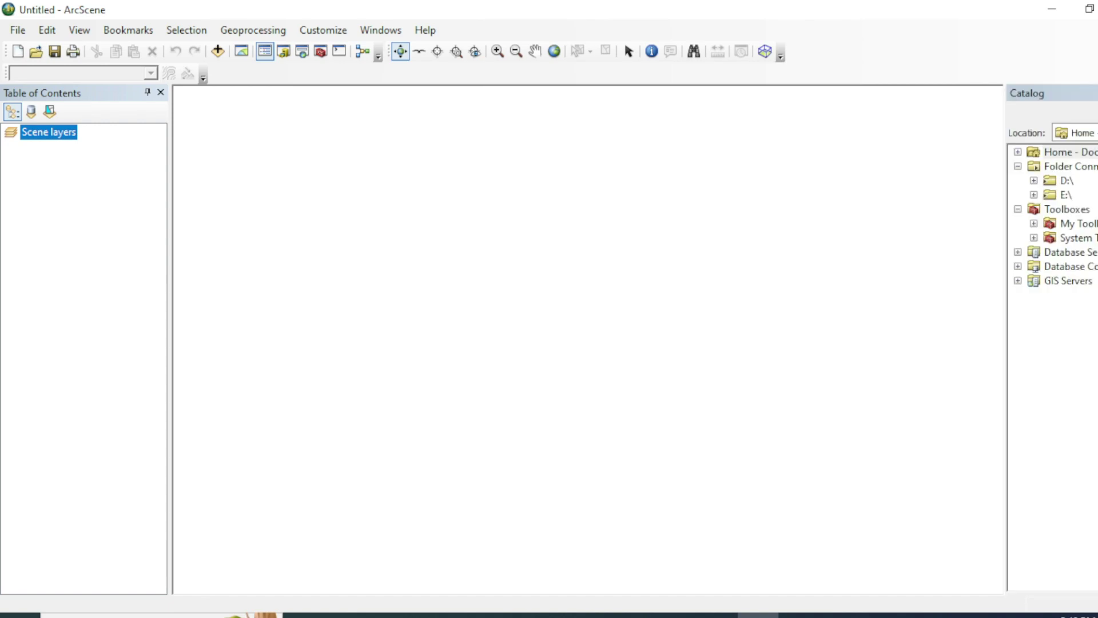
click(906, 181)
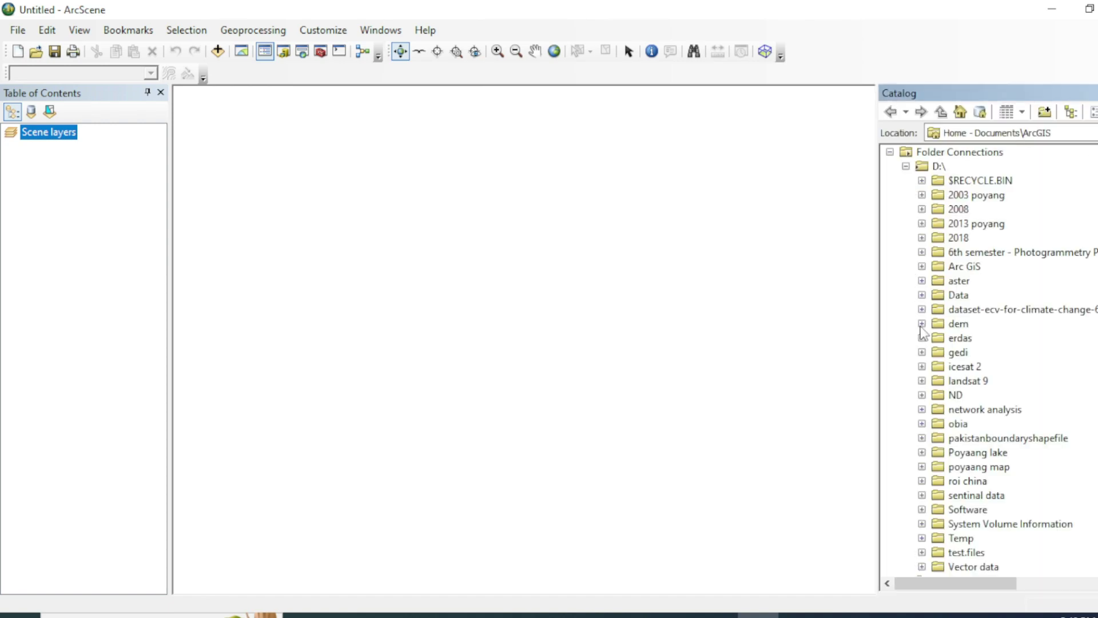
click(922, 324)
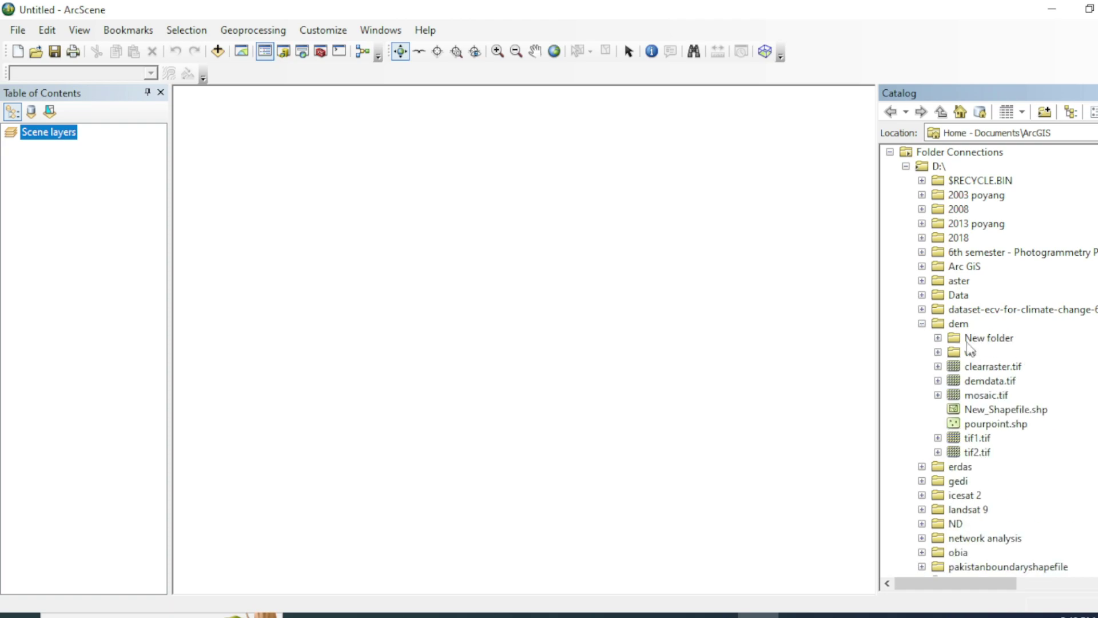
click(938, 352)
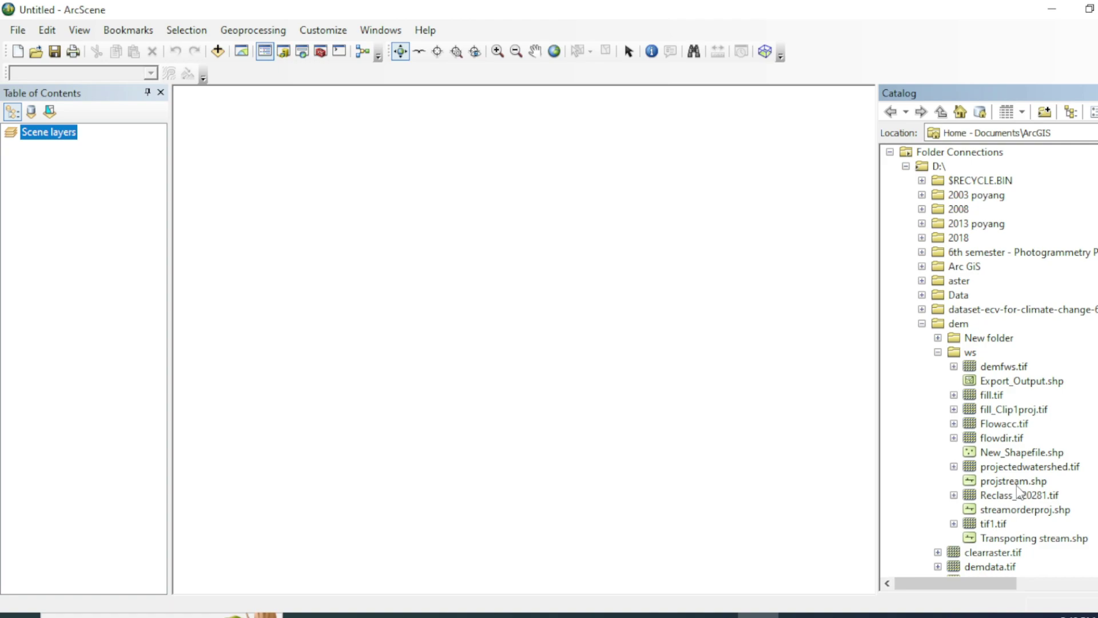
Add streamorderproj.shp and projectedwatershed.tif to the scene and orbit to a better viewing angle.
drag(1030, 511, 613, 458)
mouse_move(1093, 172)
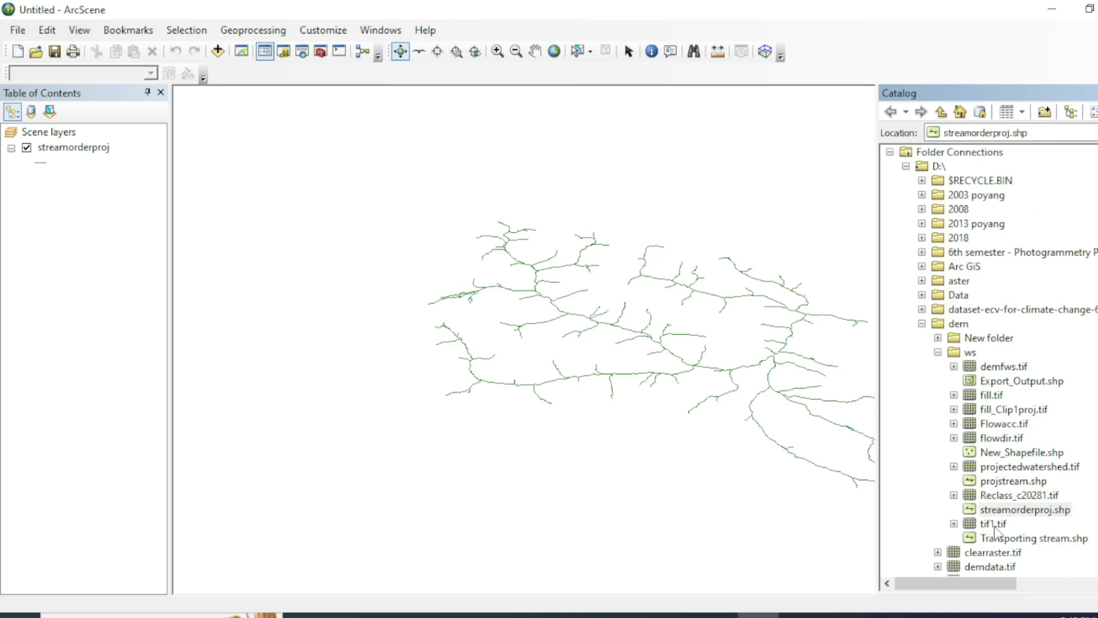
mouse_move(1012, 468)
mouse_down()
mouse_move(818, 454)
mouse_move(663, 407)
mouse_up()
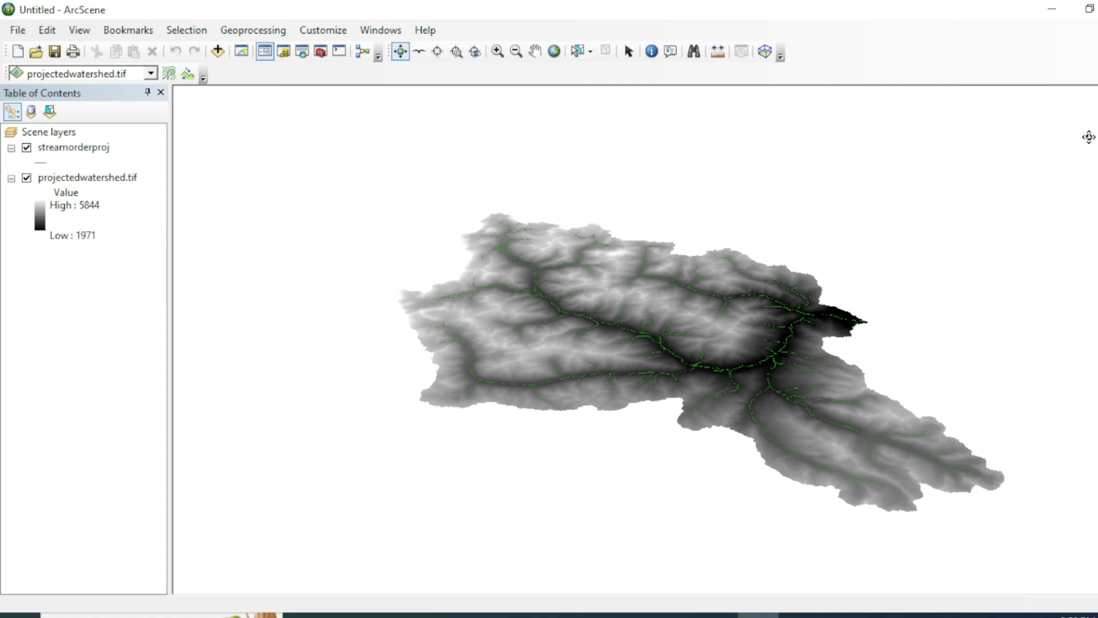
drag(772, 424, 691, 485)
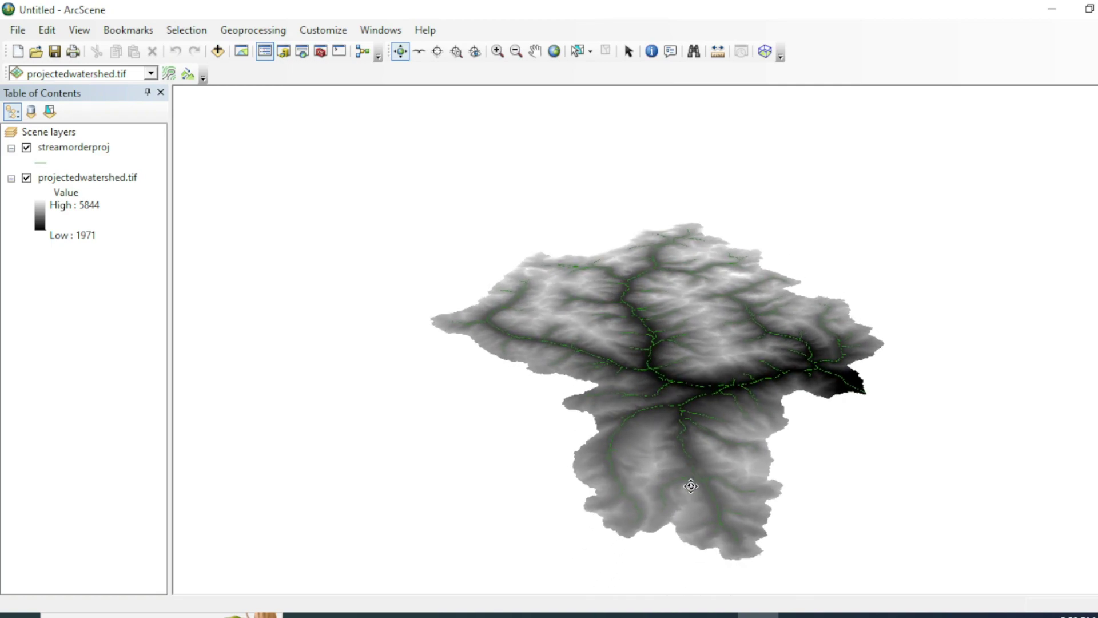
drag(673, 345, 562, 319)
Give projectedwatershed.tif the inverted rainbow ramp: red for high ridges, blue for low valleys.
click(535, 51)
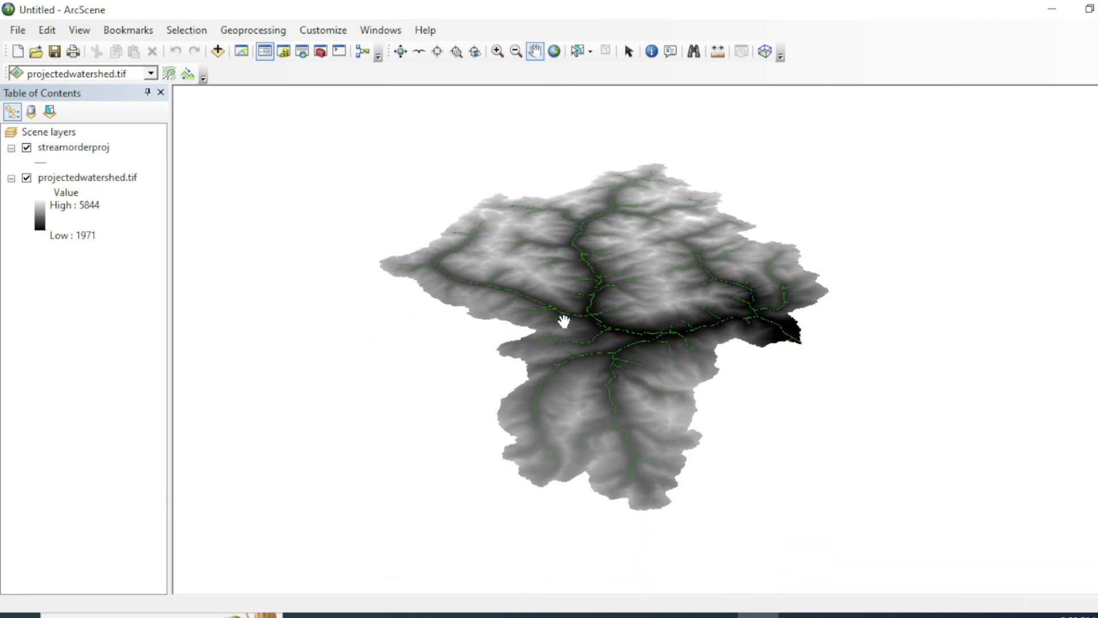
click(401, 51)
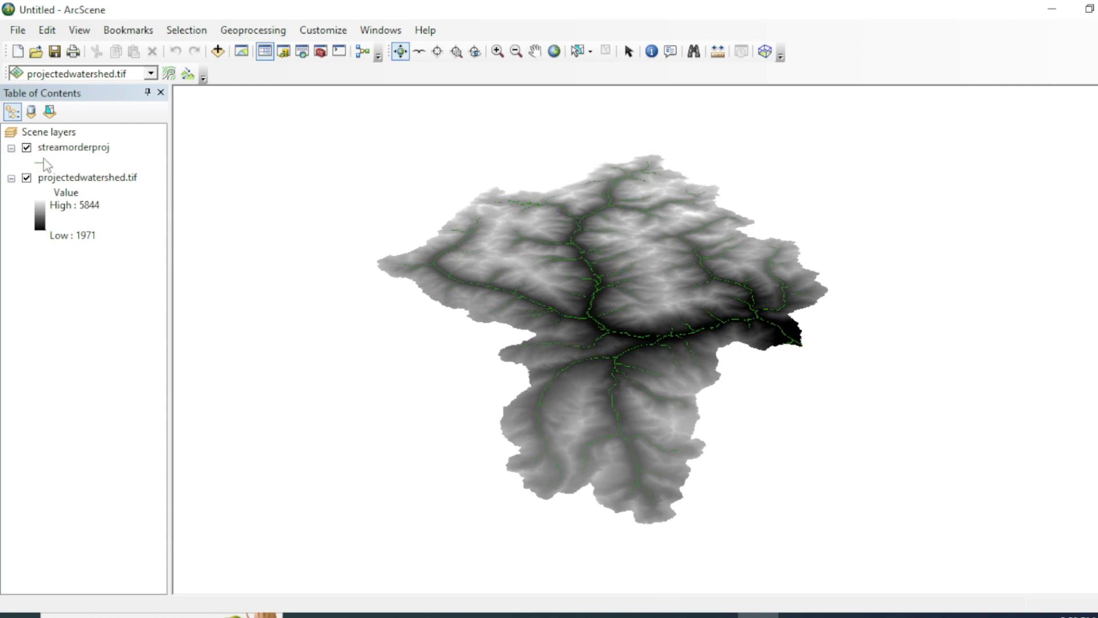
right_click(58, 180)
click(35, 221)
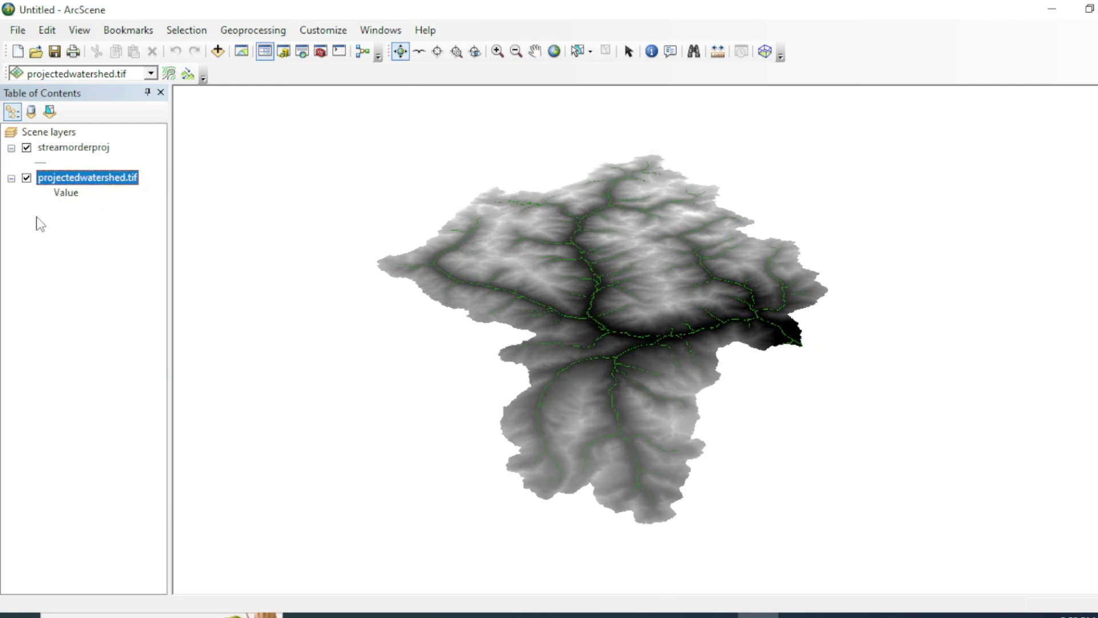
click(38, 219)
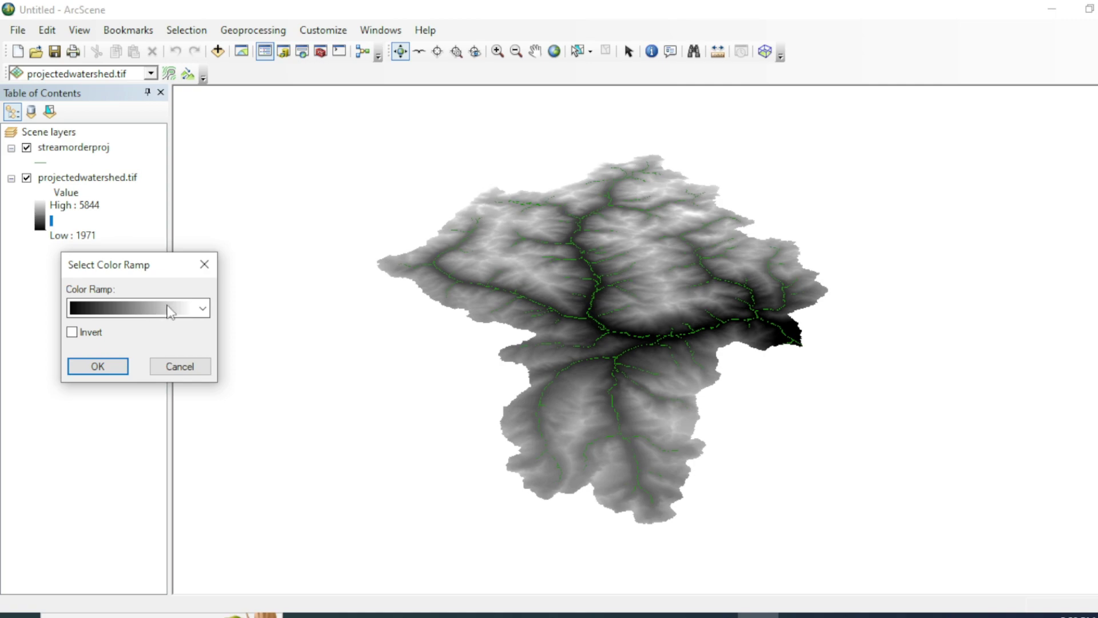
click(150, 317)
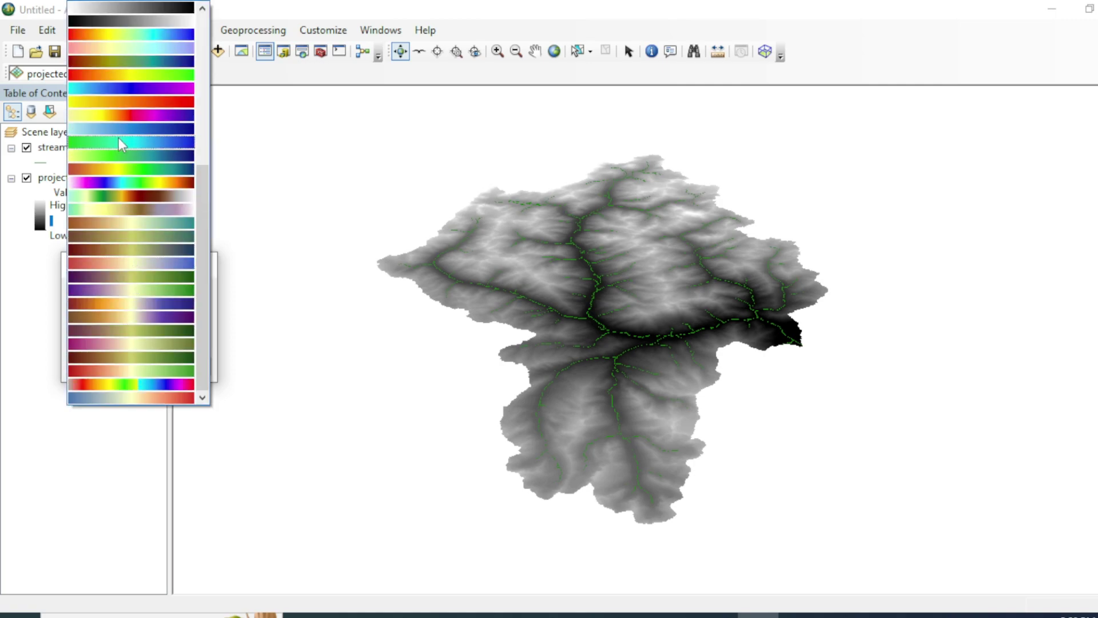
click(159, 39)
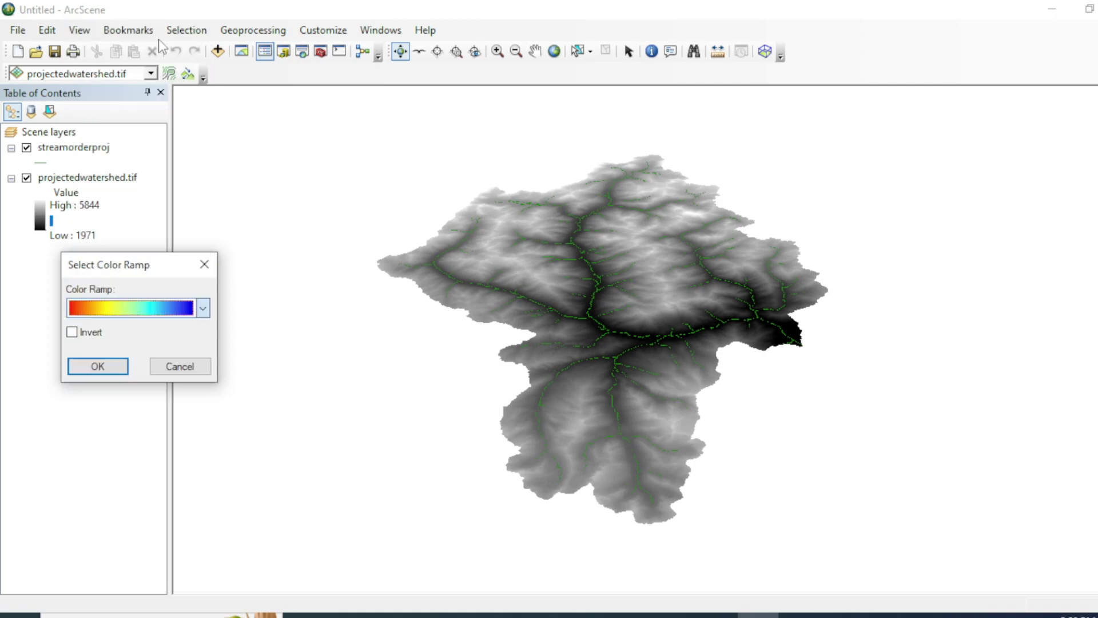
click(73, 334)
click(86, 365)
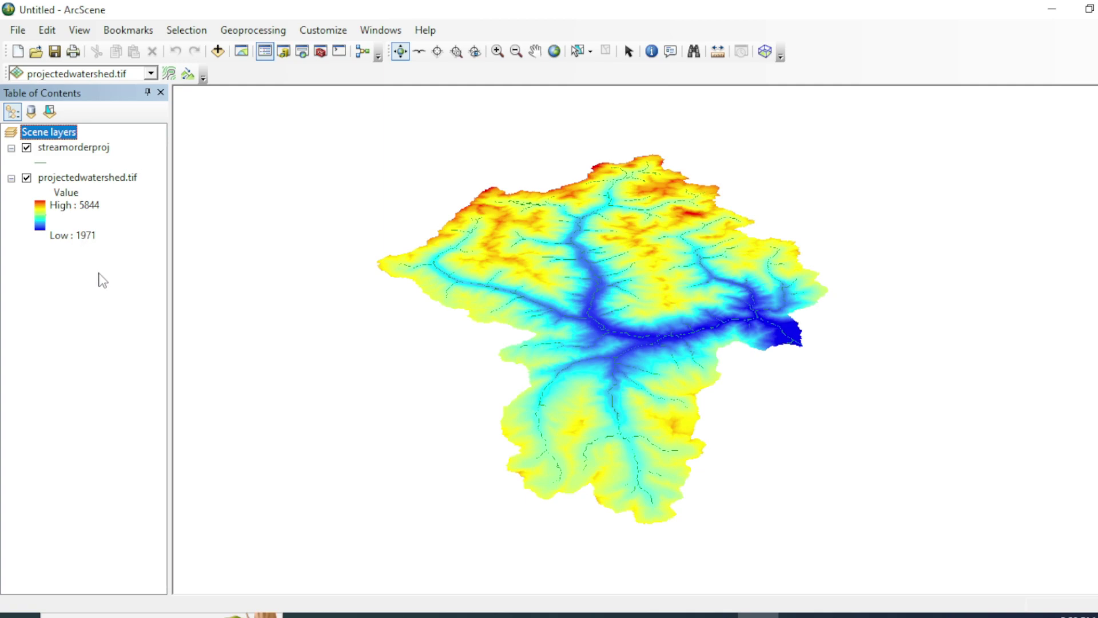
Float projectedwatershed.tif on its own elevation surface with a factor of 3 in Base Heights.
click(72, 178)
right_click(72, 178)
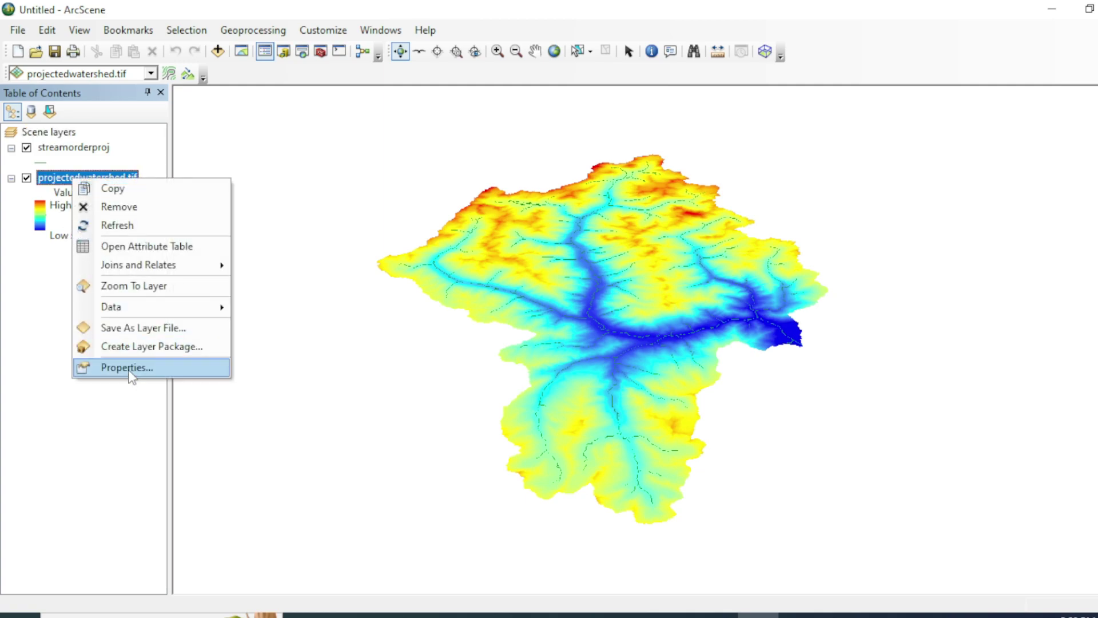
click(131, 368)
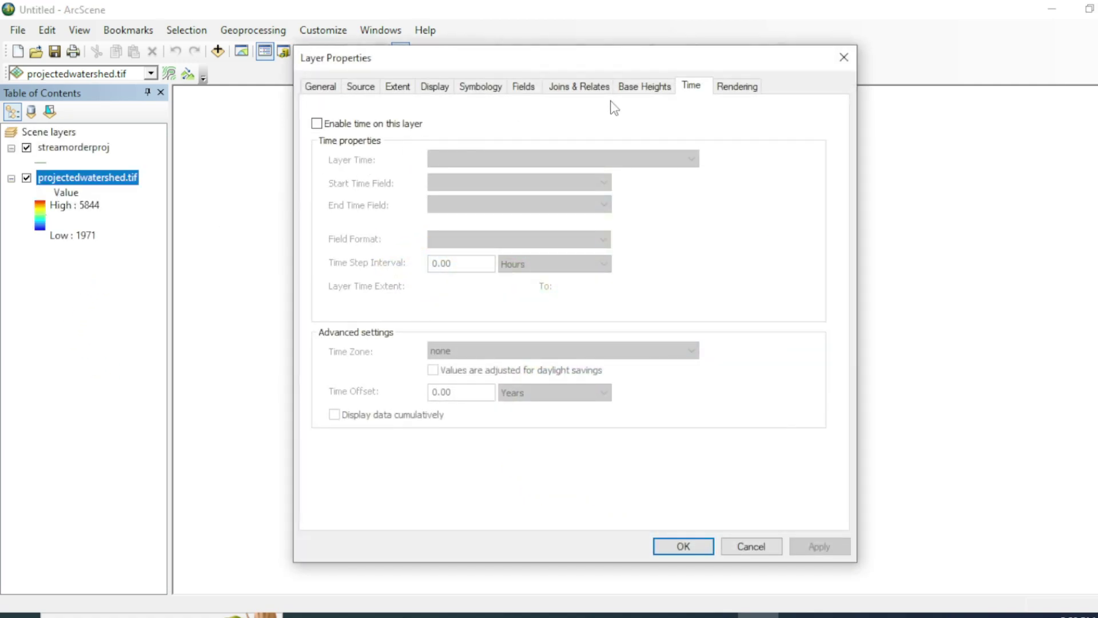
click(645, 91)
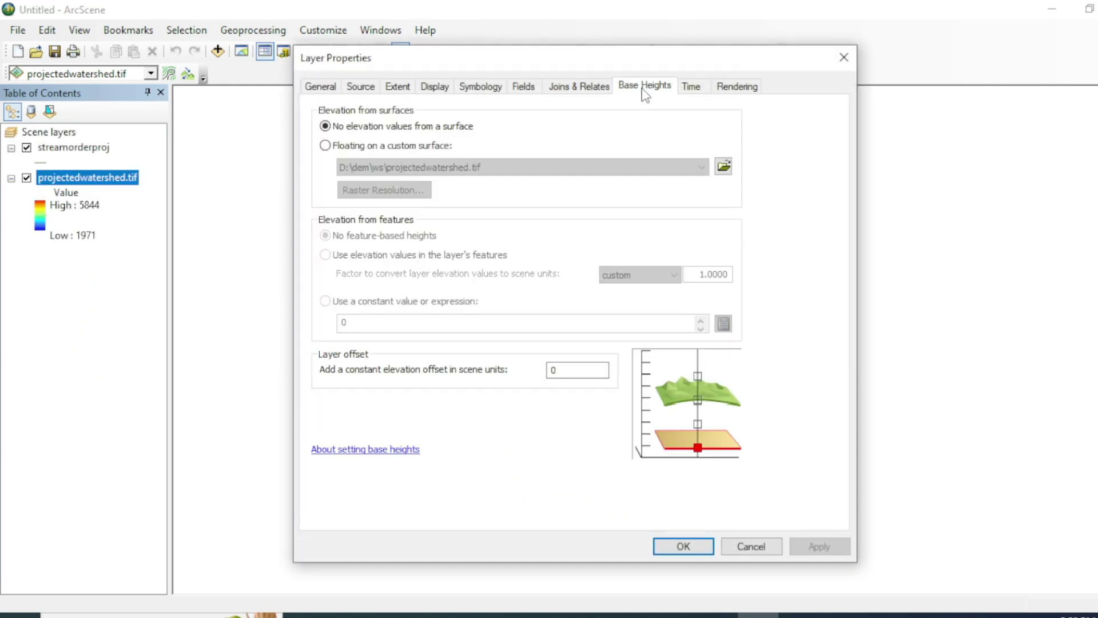
click(386, 146)
drag(667, 59, 666, 91)
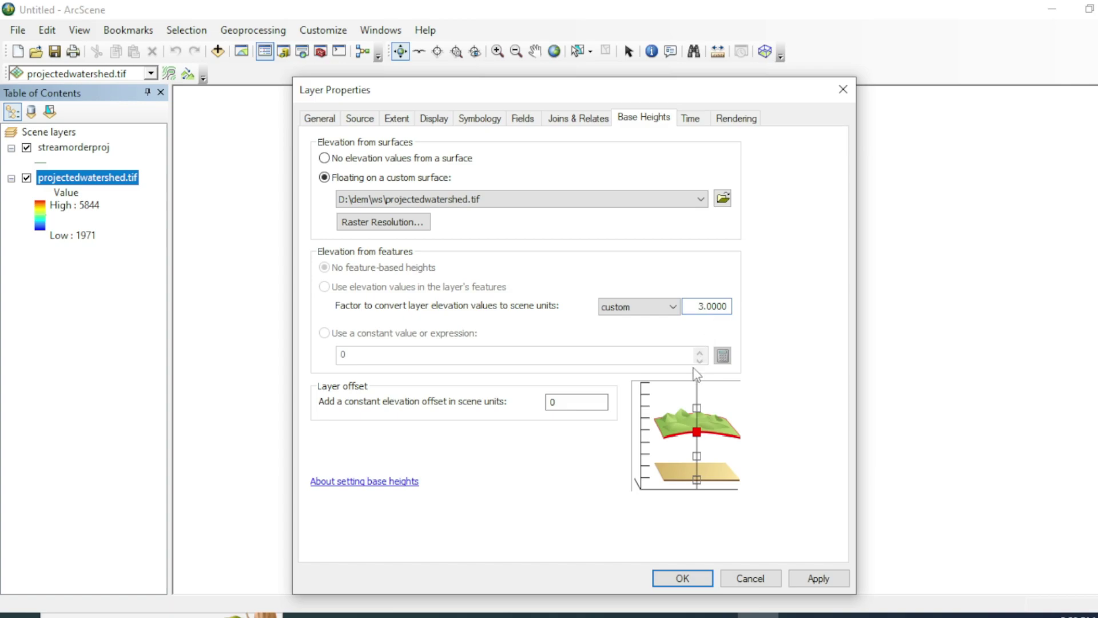
click(683, 579)
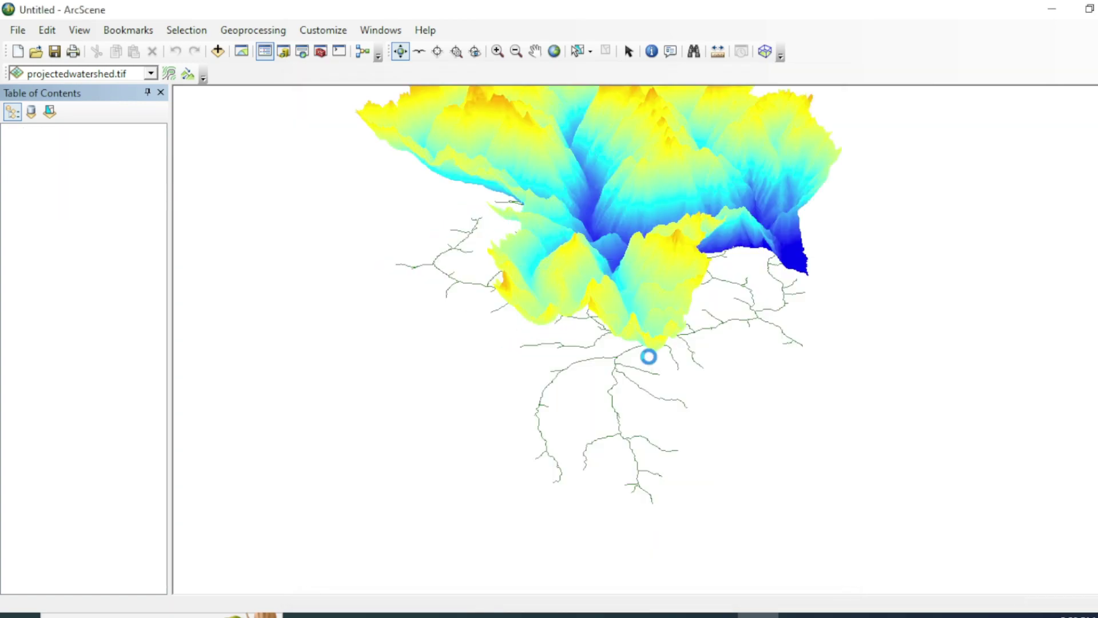
scroll(616, 289, up, 3)
Open streamorderproj's Symbology properties and switch to Categories > Unique values.
scroll(623, 224, down, 4)
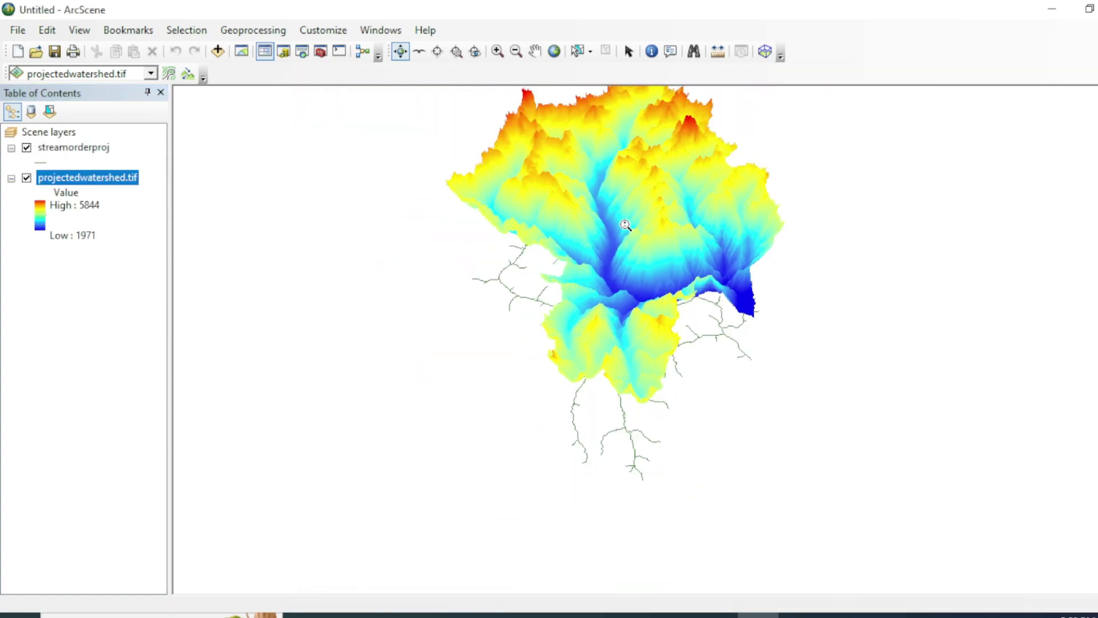
drag(625, 225, 631, 285)
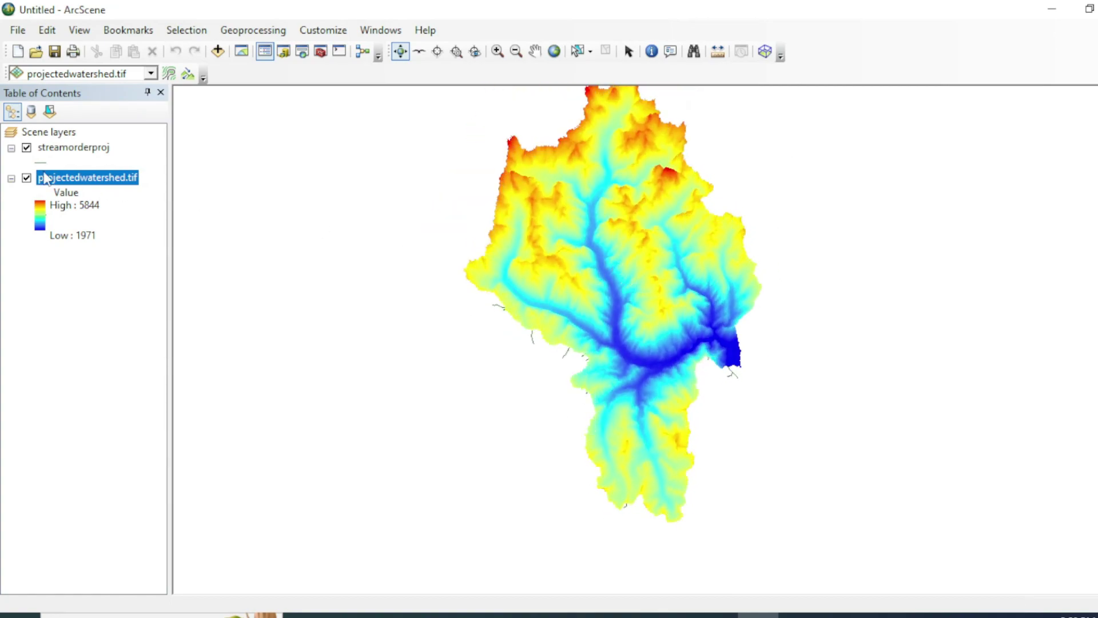
right_click(75, 148)
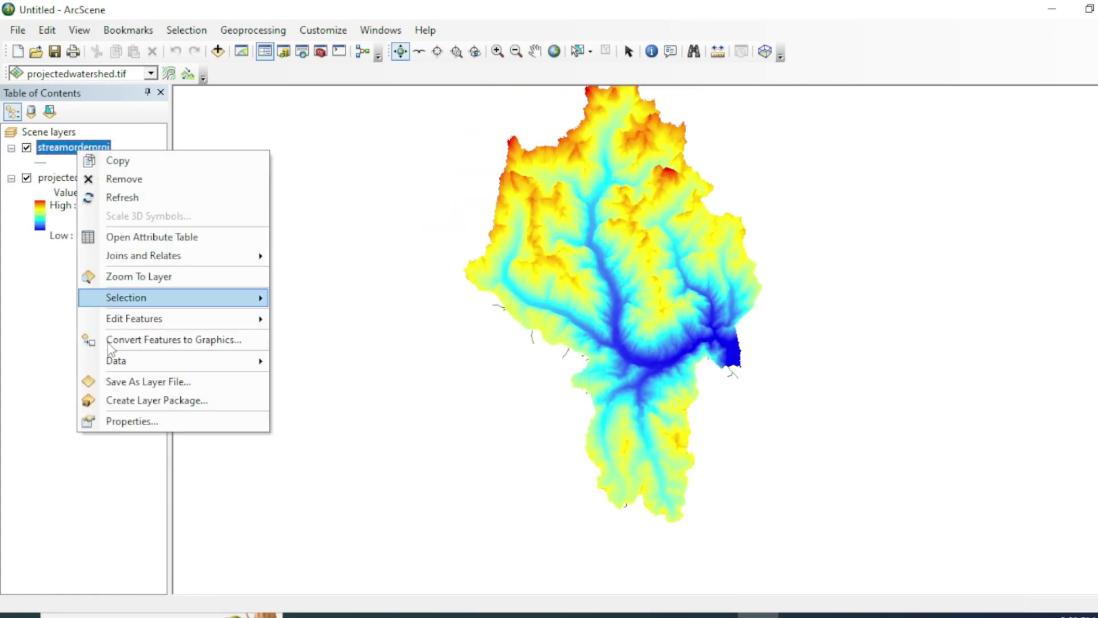
click(130, 420)
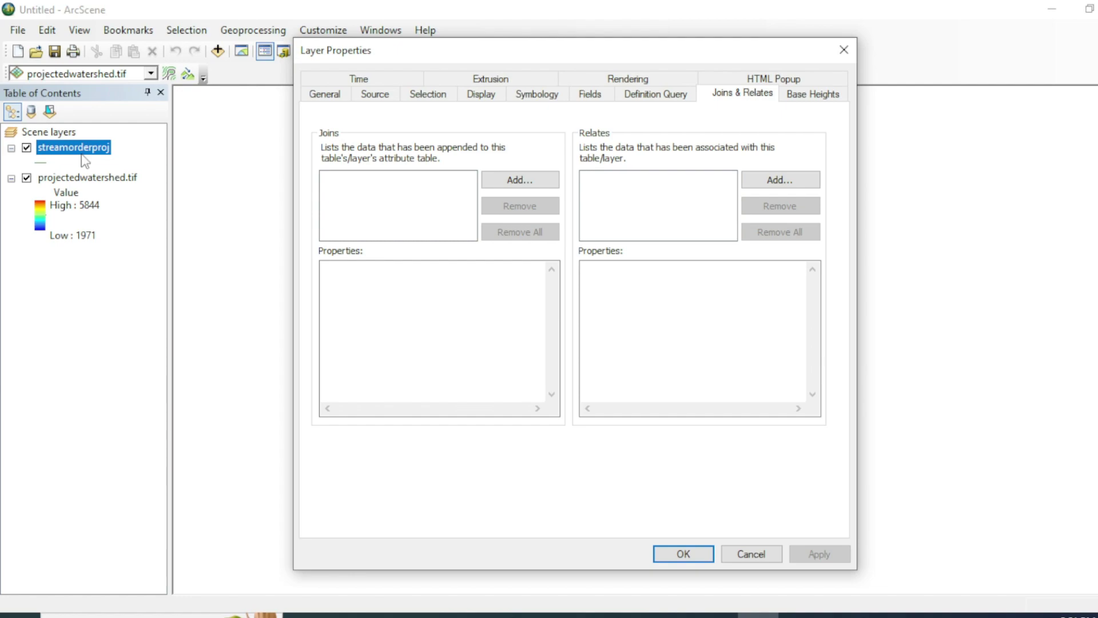
click(538, 94)
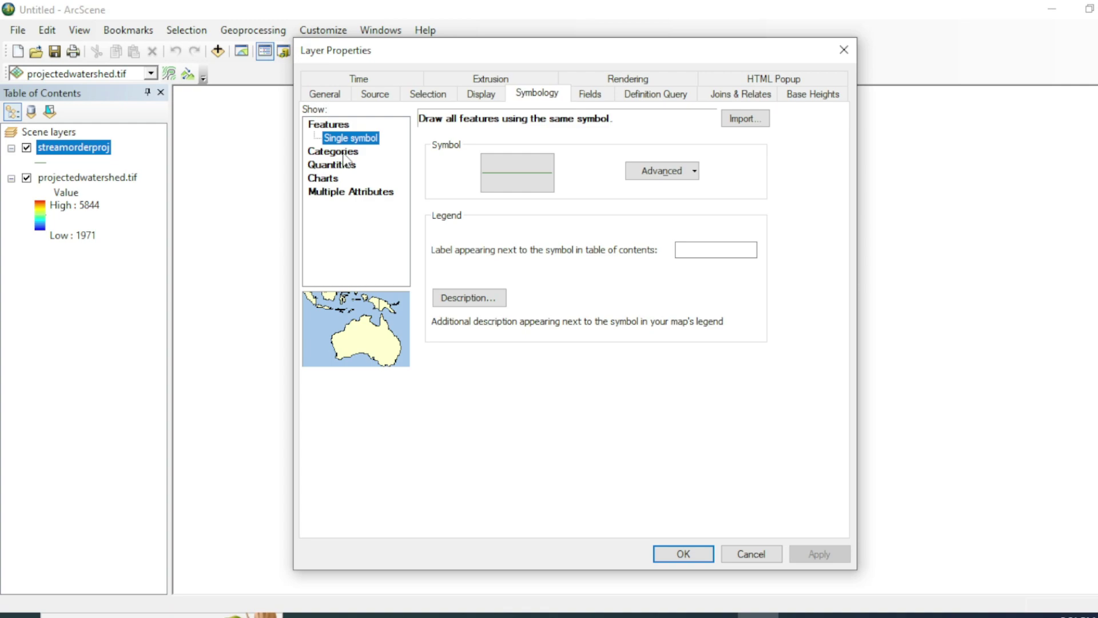
click(344, 152)
Categorise streams by grid_code, excluding all other values, and add values 1 to 4.
click(491, 153)
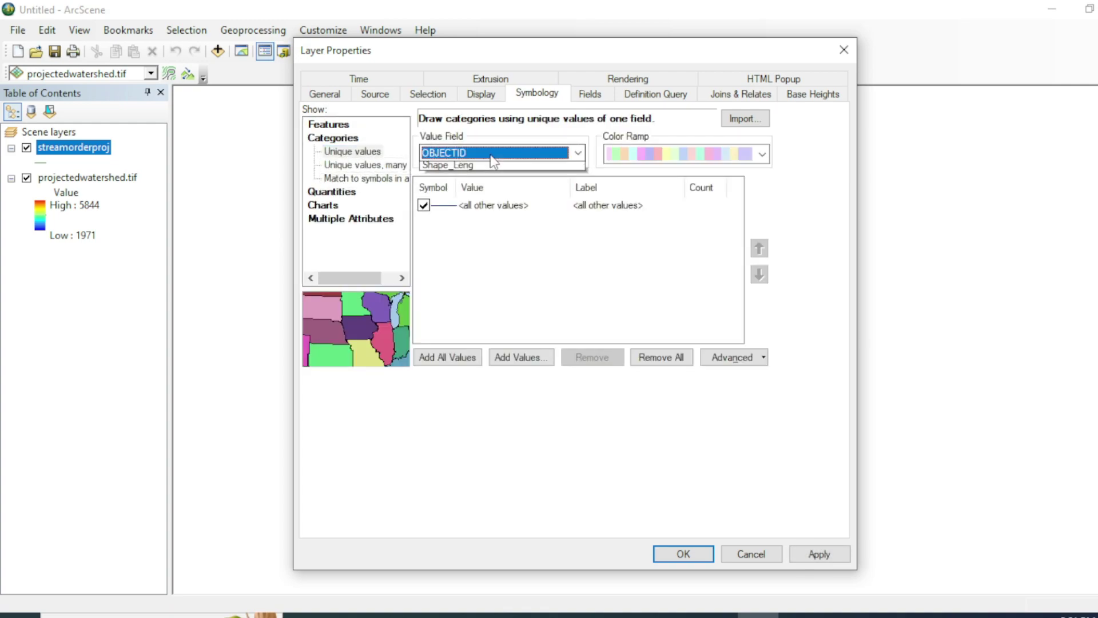
click(475, 176)
click(424, 205)
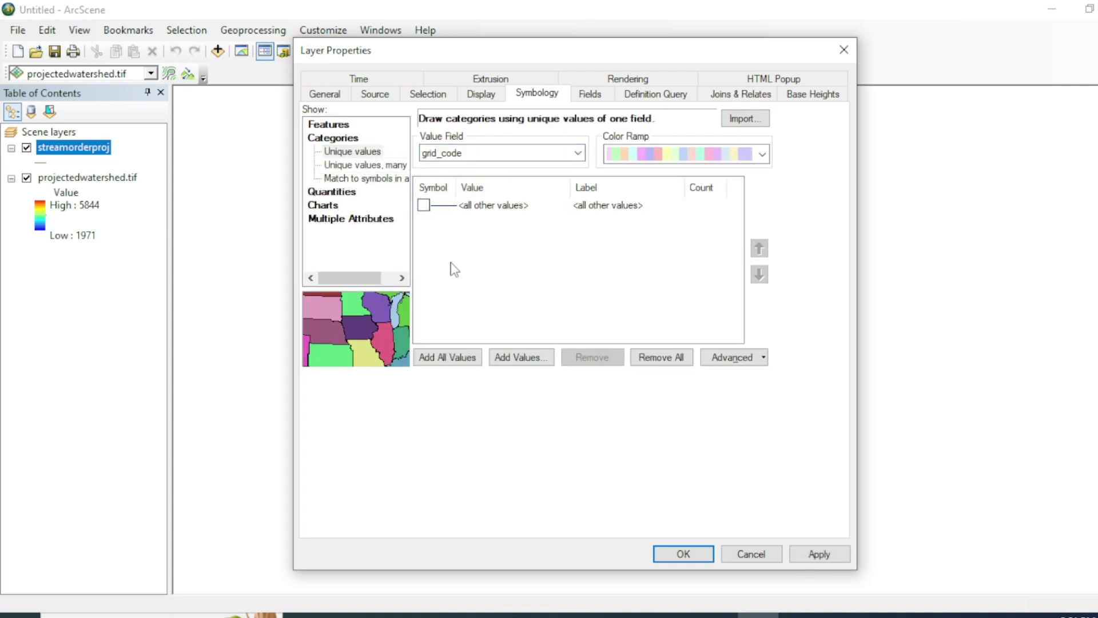
click(448, 357)
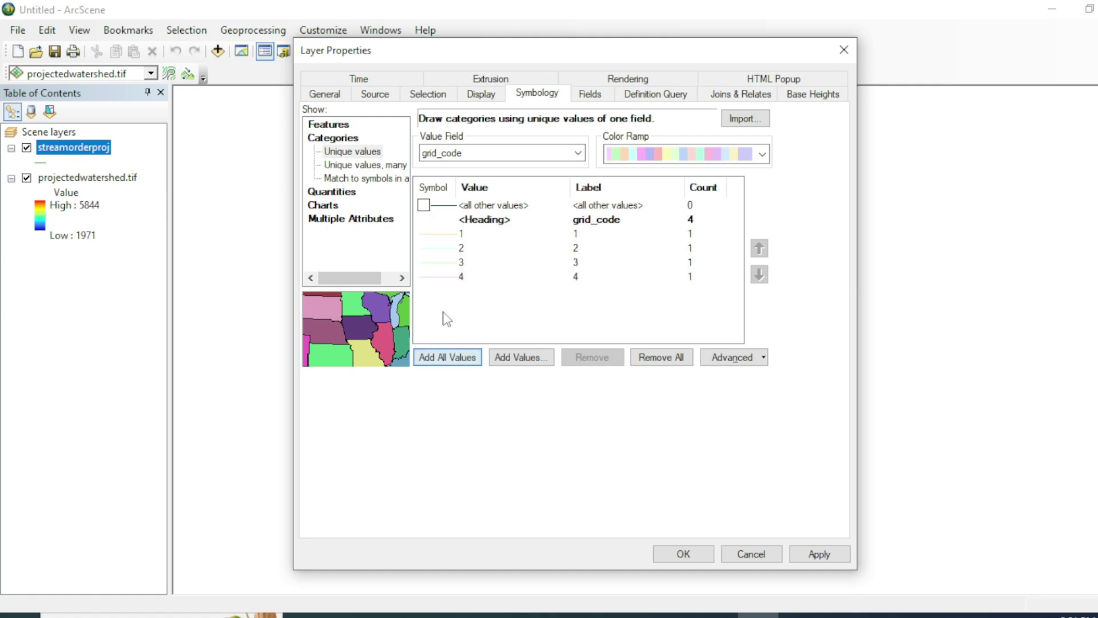
Make the stream order 4 class a red line of width 3.
drag(483, 59, 478, 150)
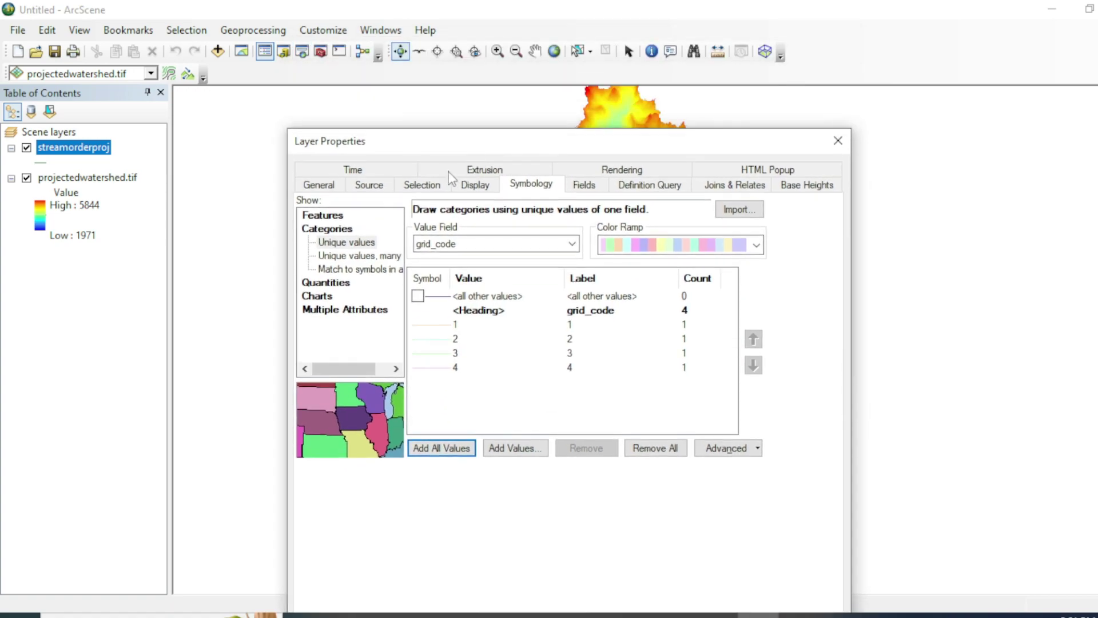
click(423, 370)
double_click(421, 368)
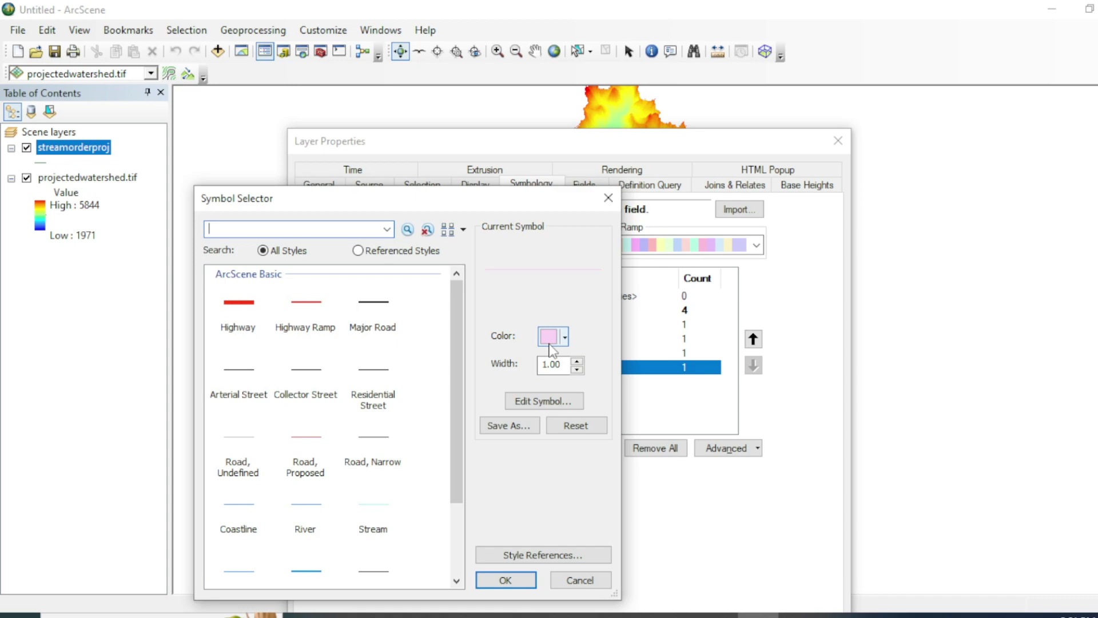
drag(514, 198, 314, 122)
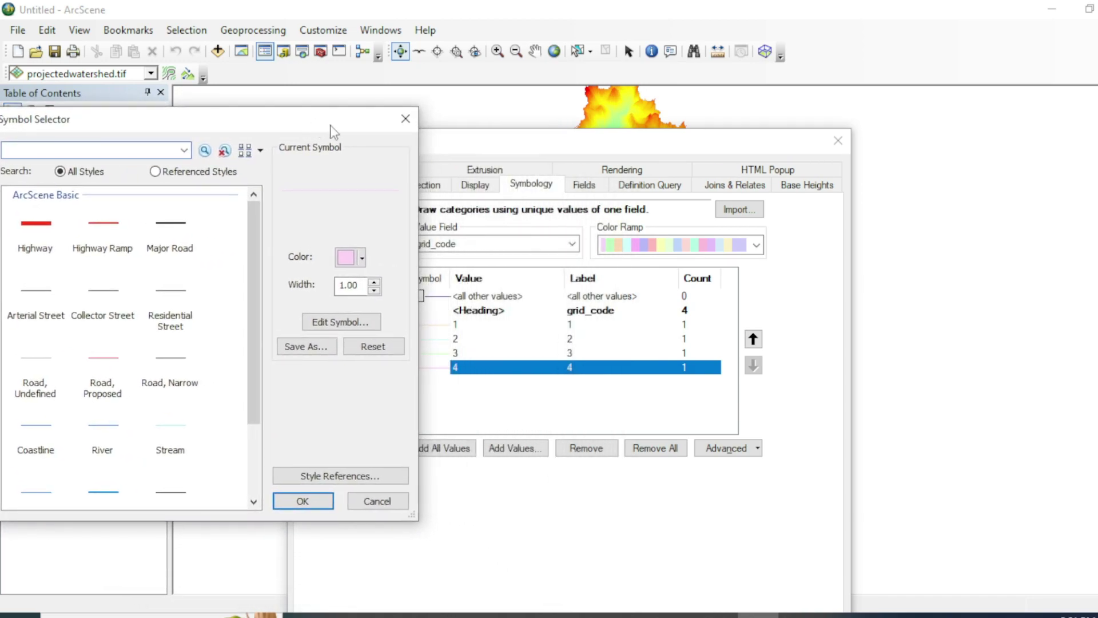
click(362, 258)
click(501, 331)
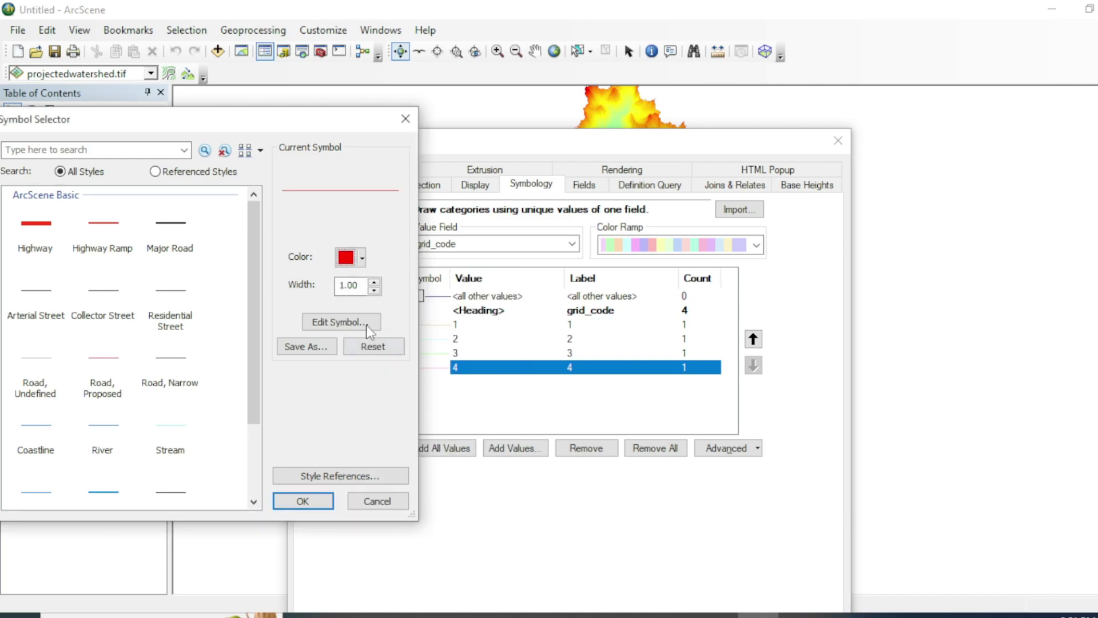
double_click(374, 282)
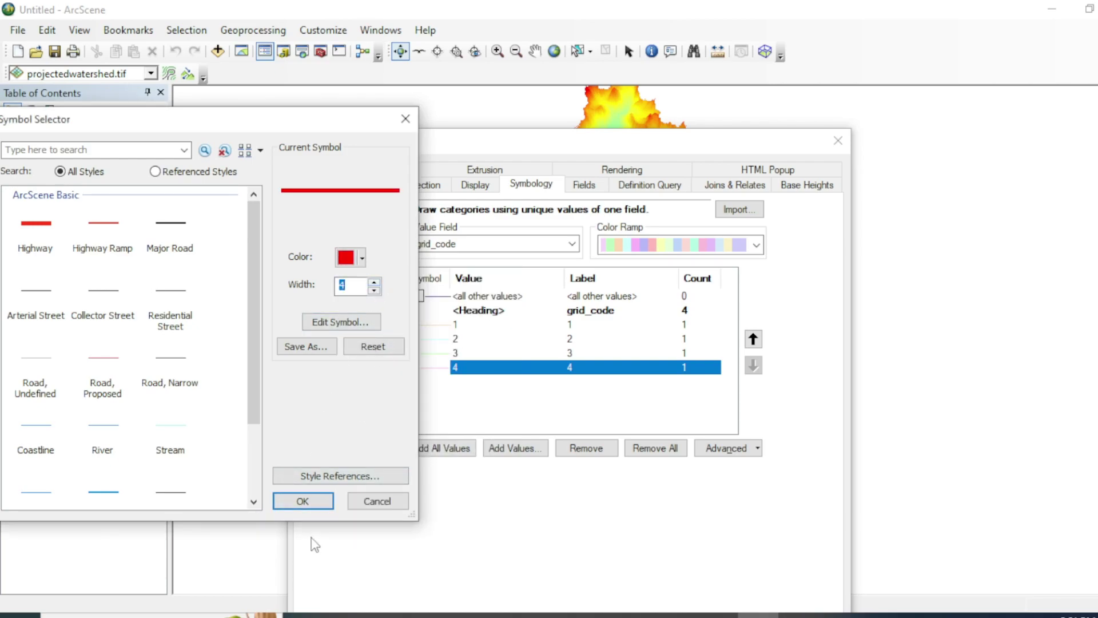
click(303, 501)
Make the stream order 3 class a navy line of width 2.
double_click(418, 354)
click(715, 338)
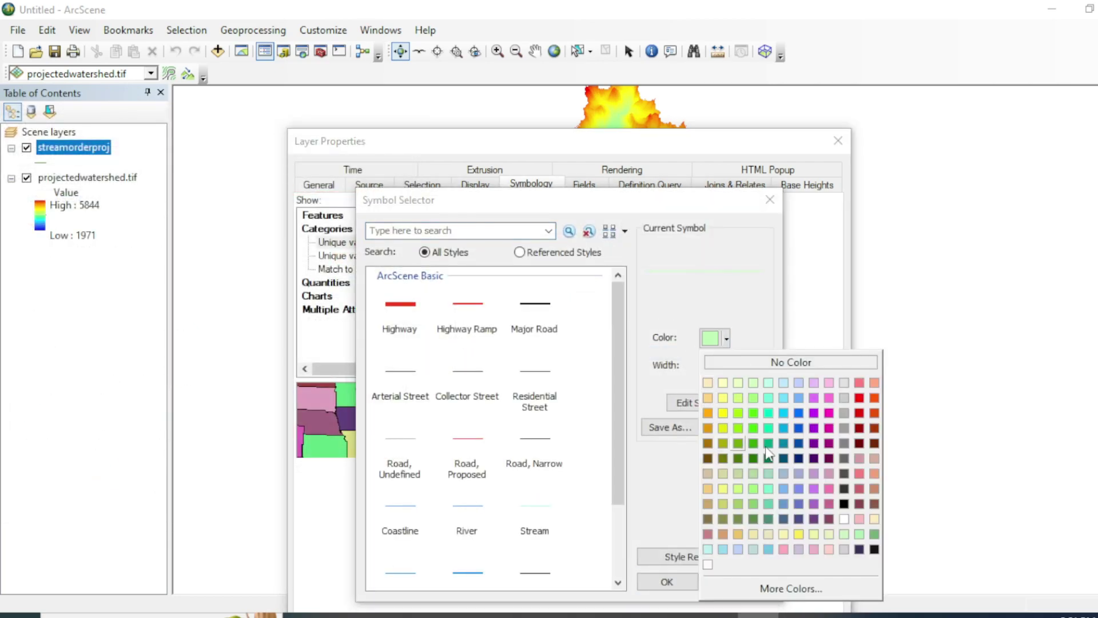
click(799, 458)
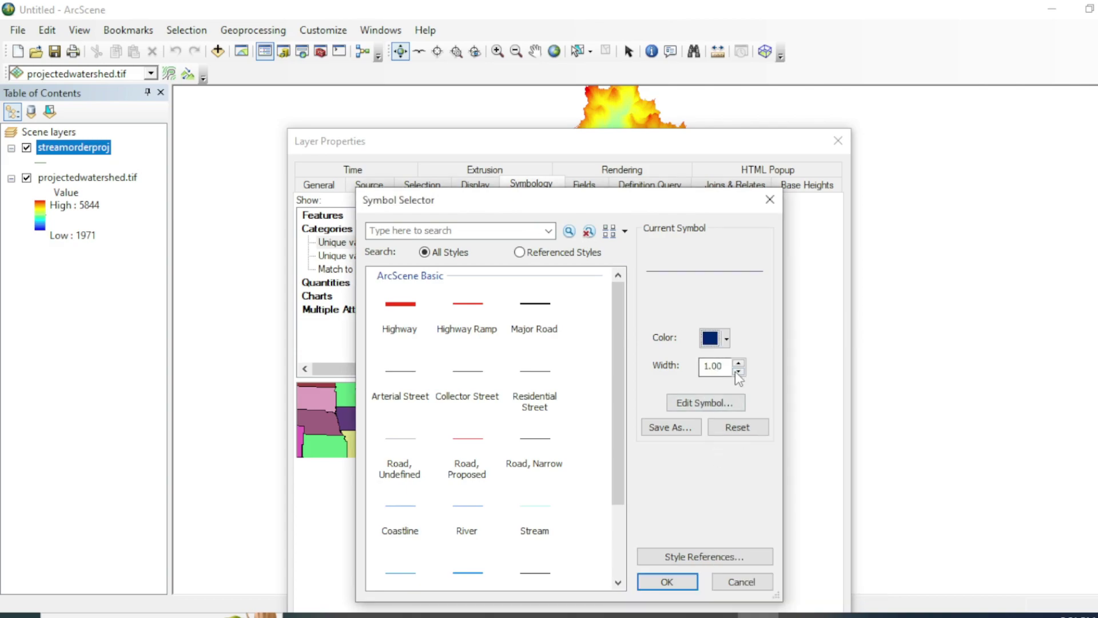
click(734, 363)
click(665, 578)
Make the stream order 2 class a thicker yellow line.
double_click(469, 338)
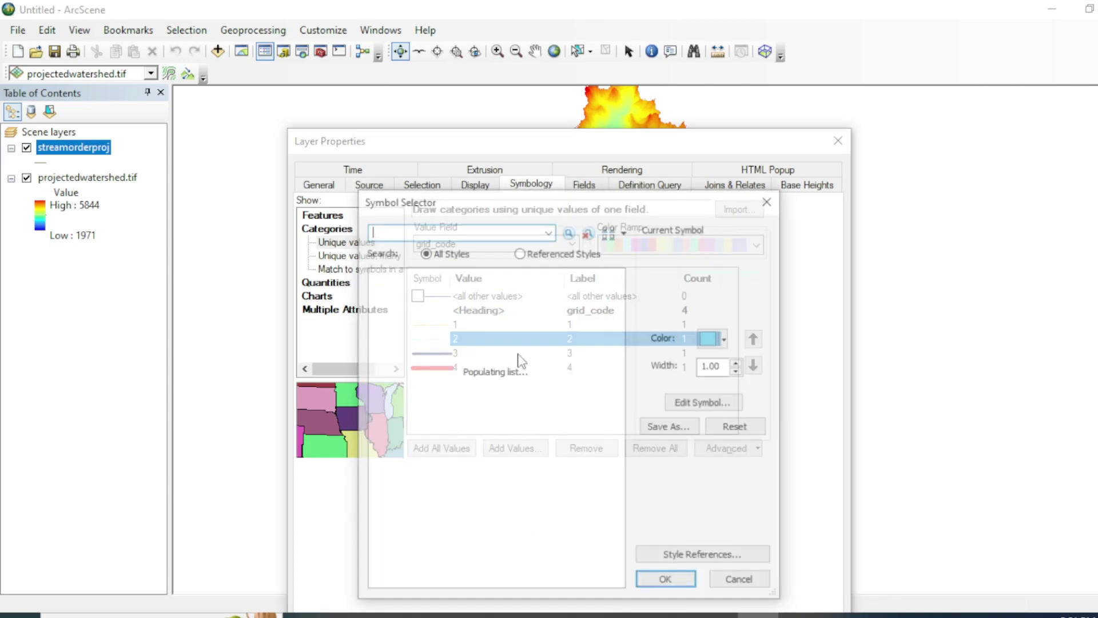
click(722, 338)
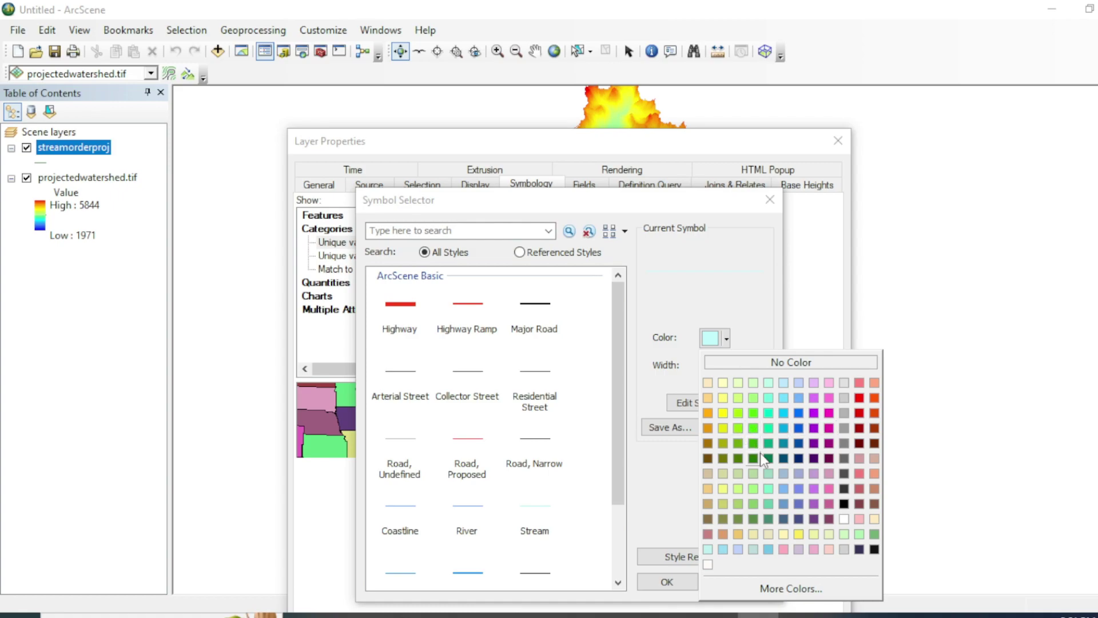
click(723, 412)
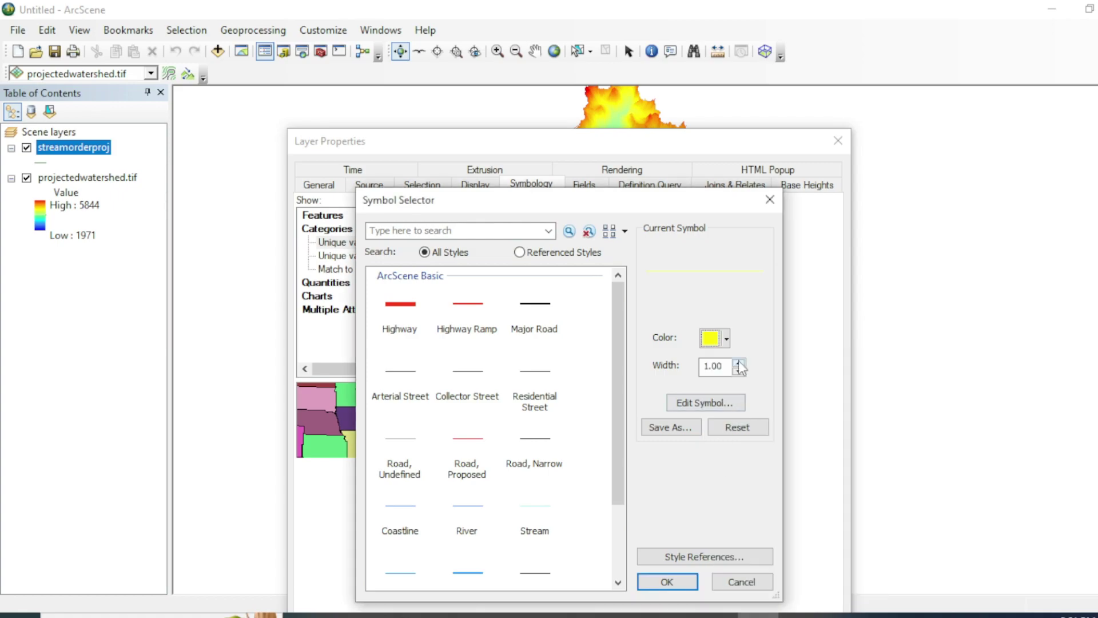
click(735, 360)
click(667, 581)
Make the stream order 1 class a thicker magenta line.
double_click(435, 325)
click(722, 338)
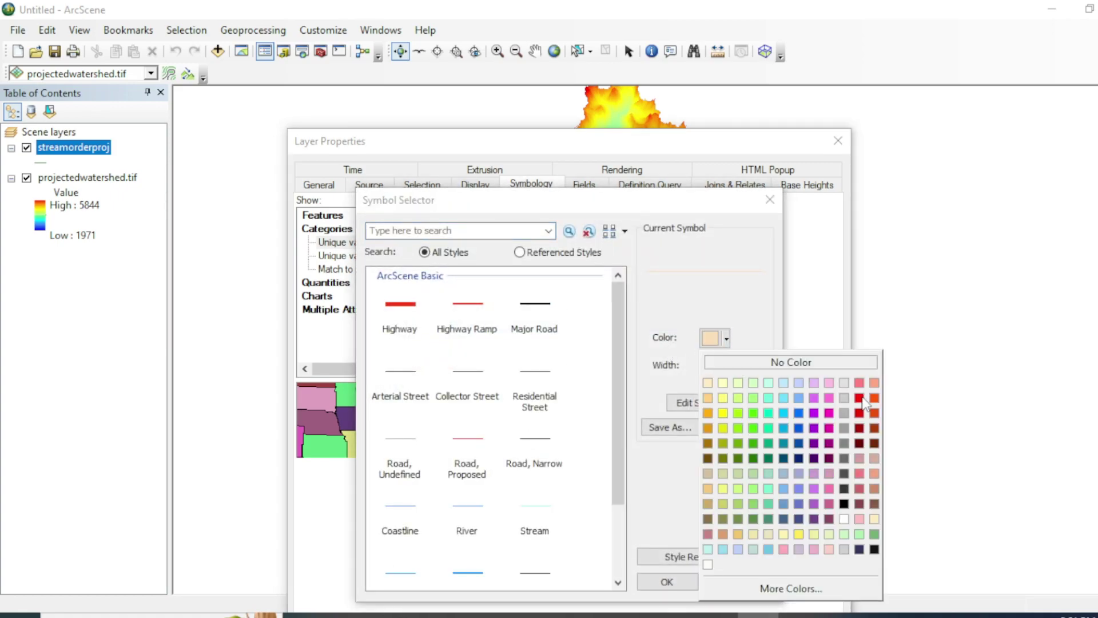
click(829, 412)
click(734, 360)
click(667, 581)
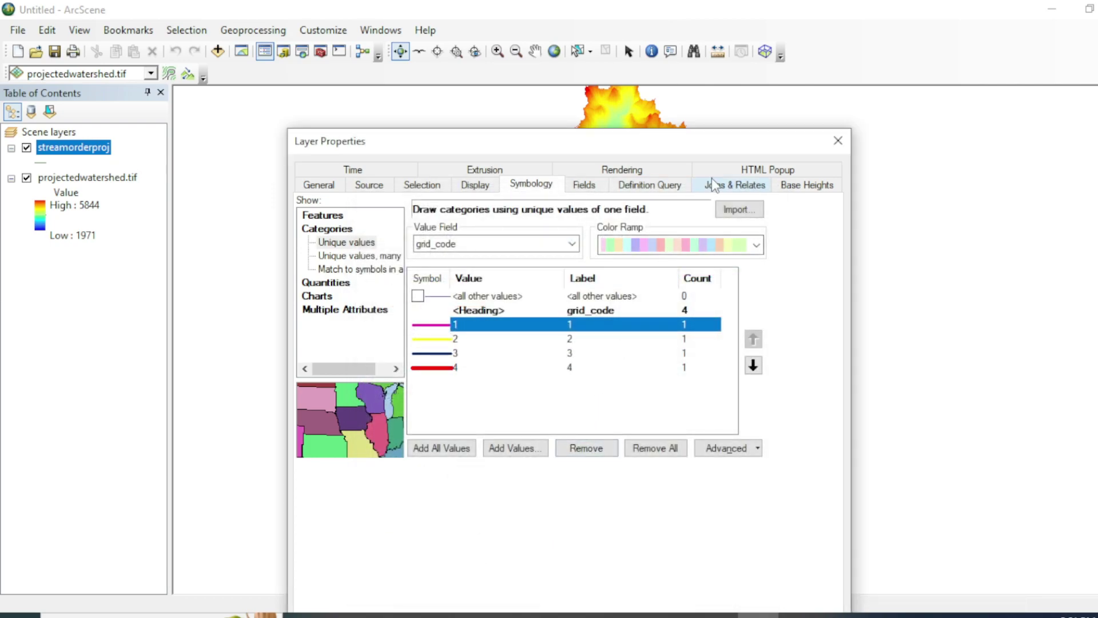
click(800, 184)
Float streamorderproj on the projectedwatershed.tif surface, then reopen its properties and reapply to redraw.
click(369, 244)
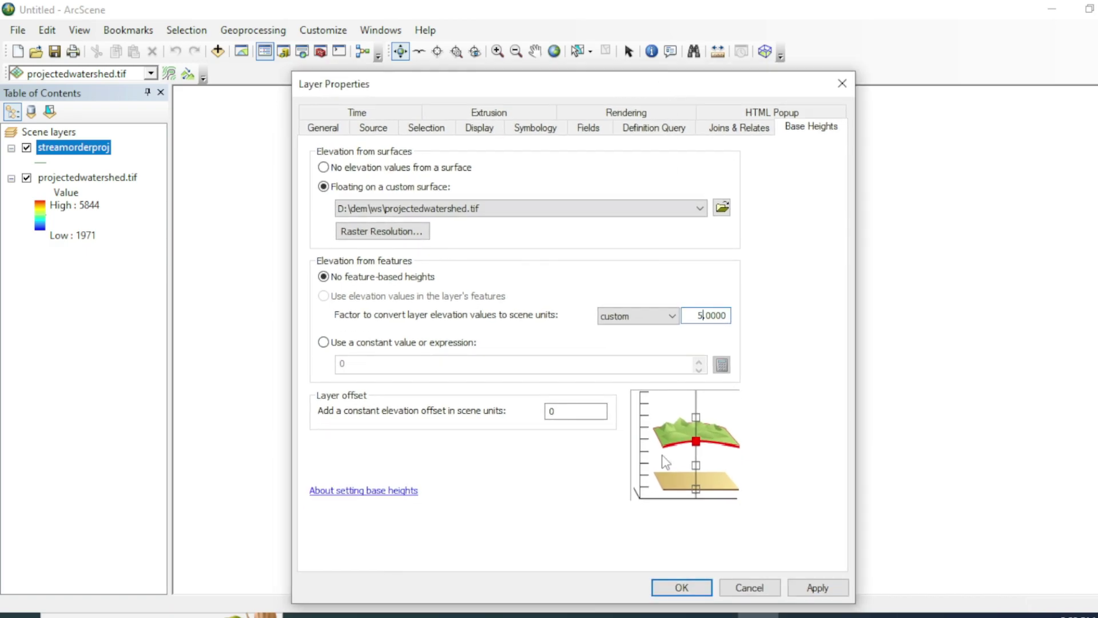
click(681, 588)
drag(631, 389, 624, 339)
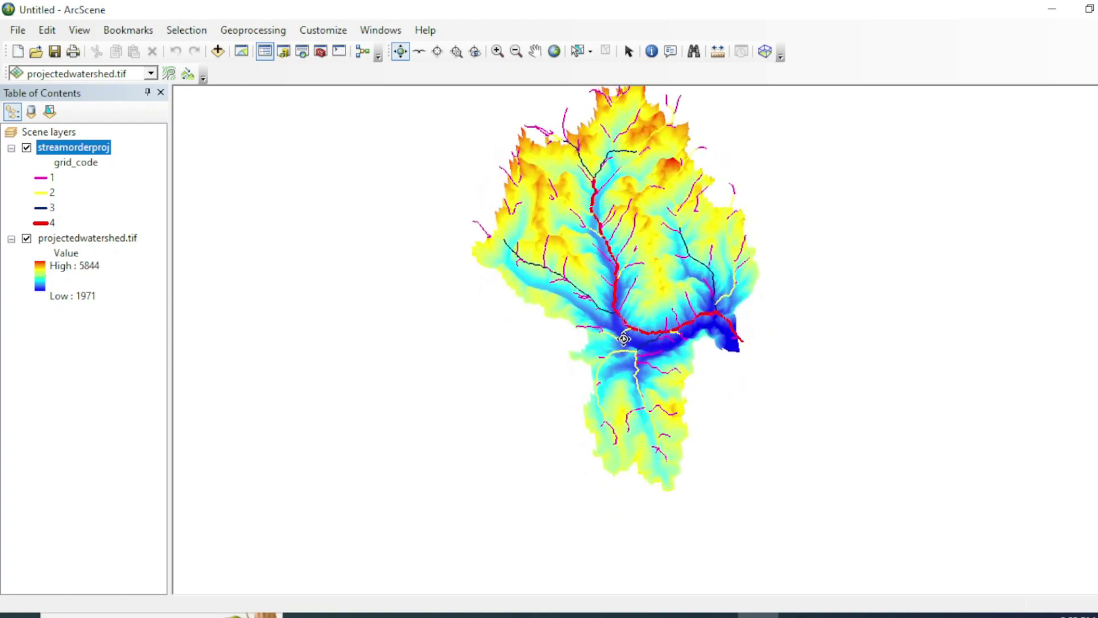
right_click(98, 151)
click(163, 417)
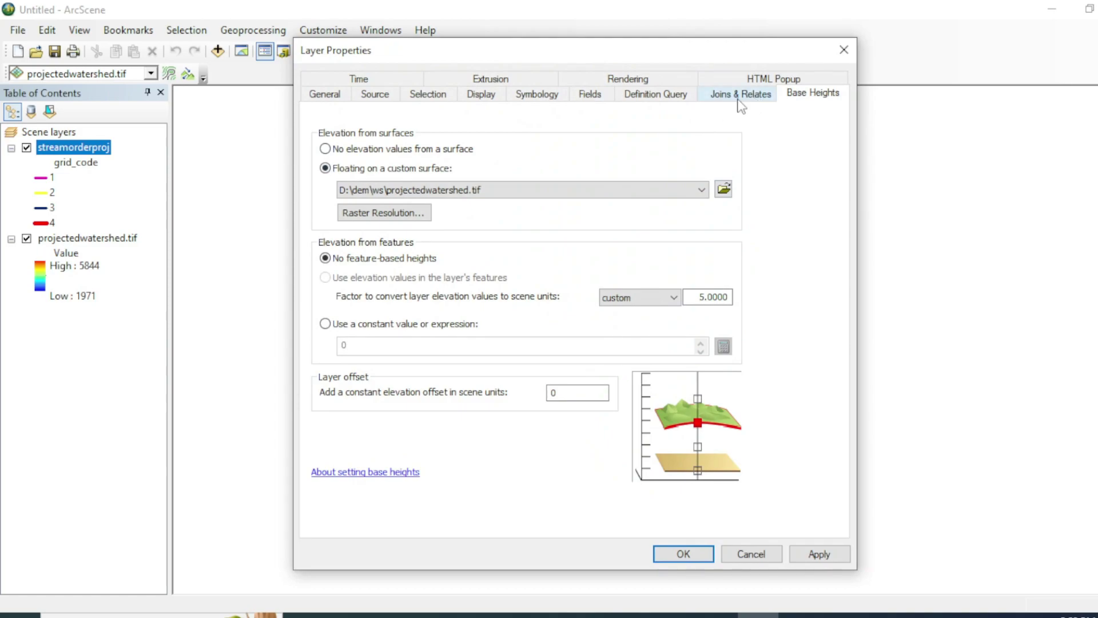
click(703, 294)
click(684, 553)
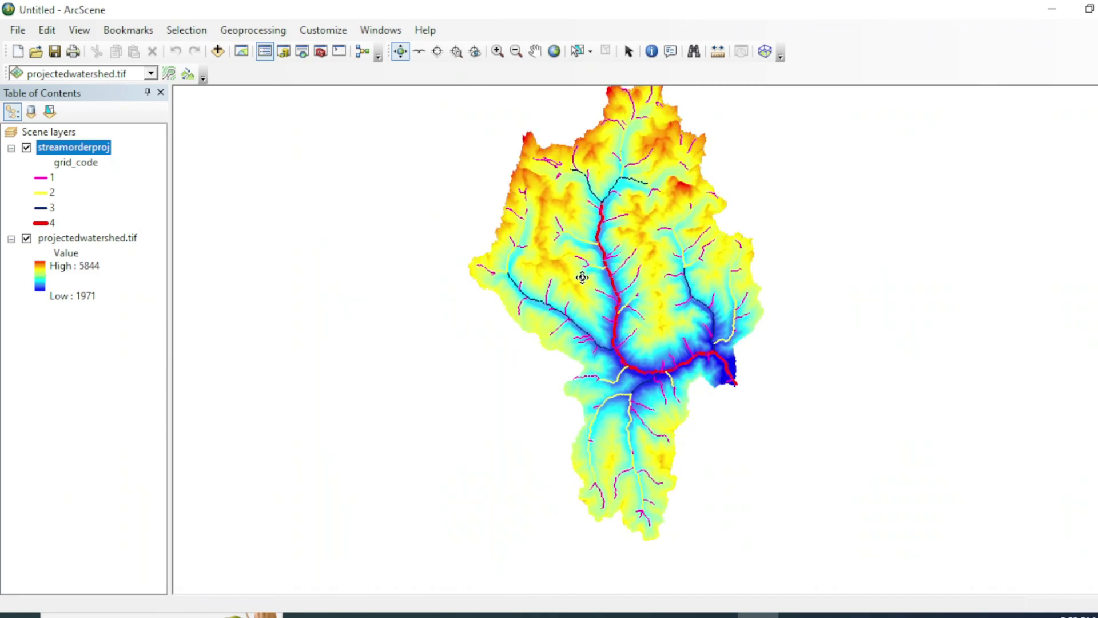
scroll(581, 277, up, 4)
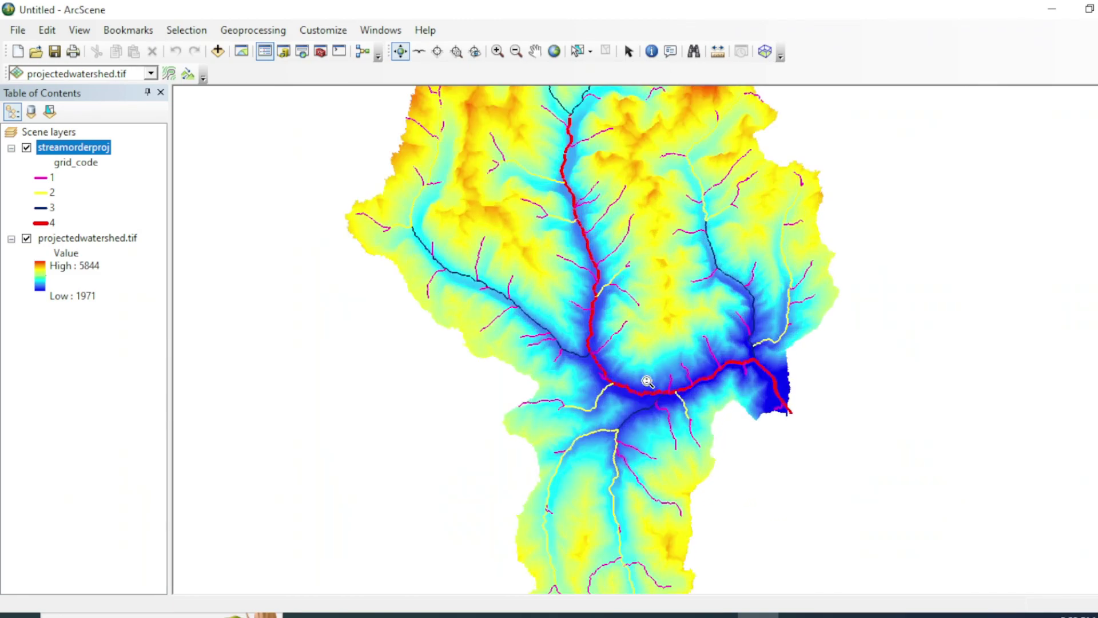
scroll(599, 284, down, 2)
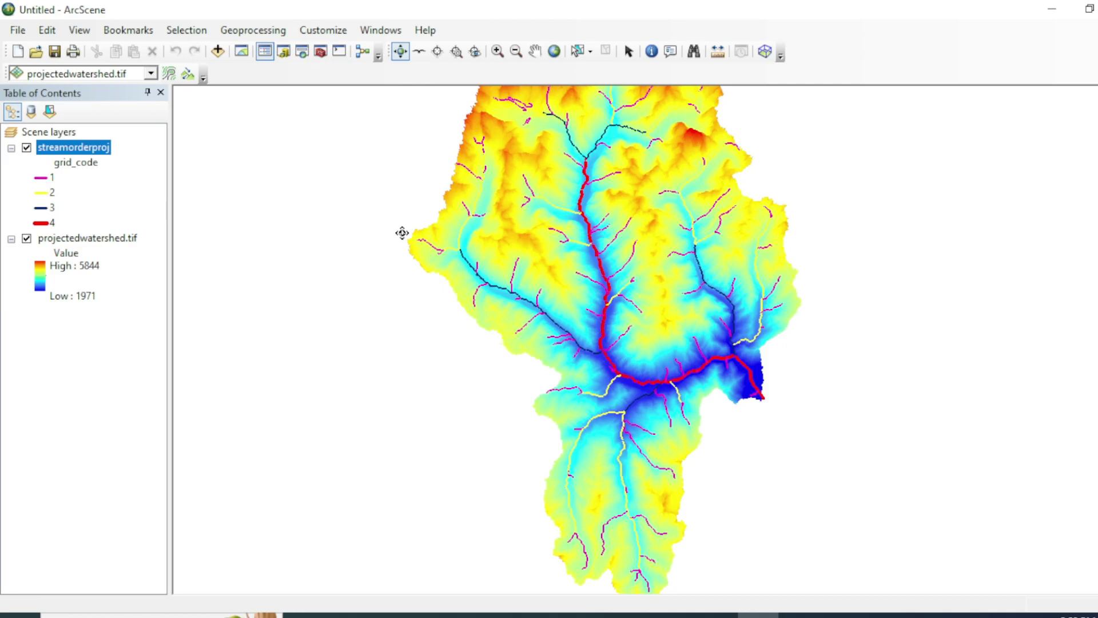
scroll(448, 224, up, 3)
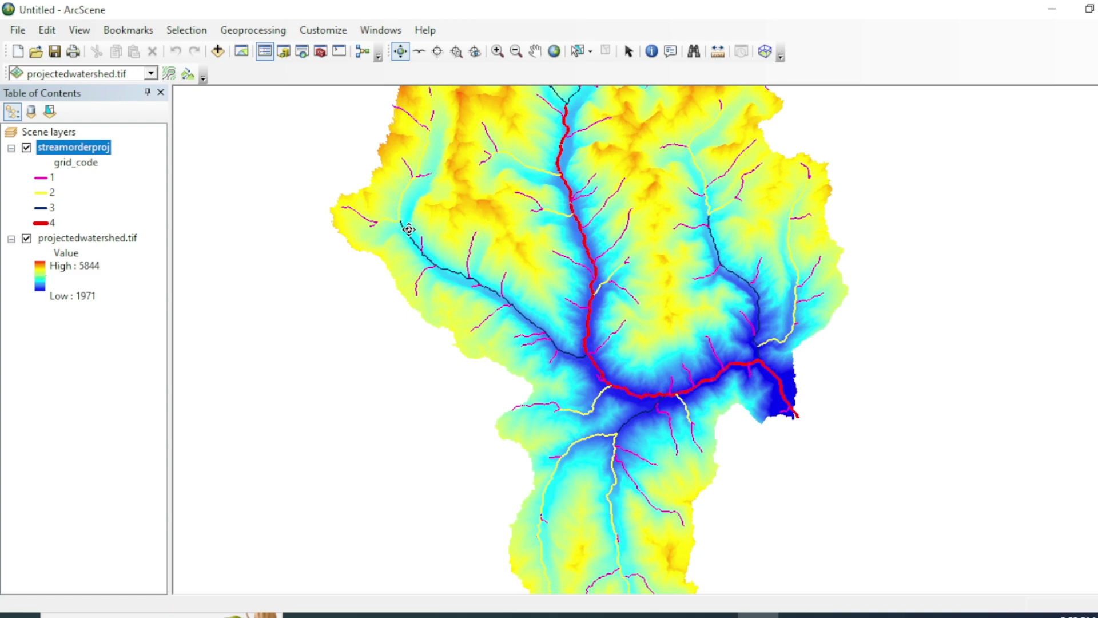
scroll(409, 229, up, 1)
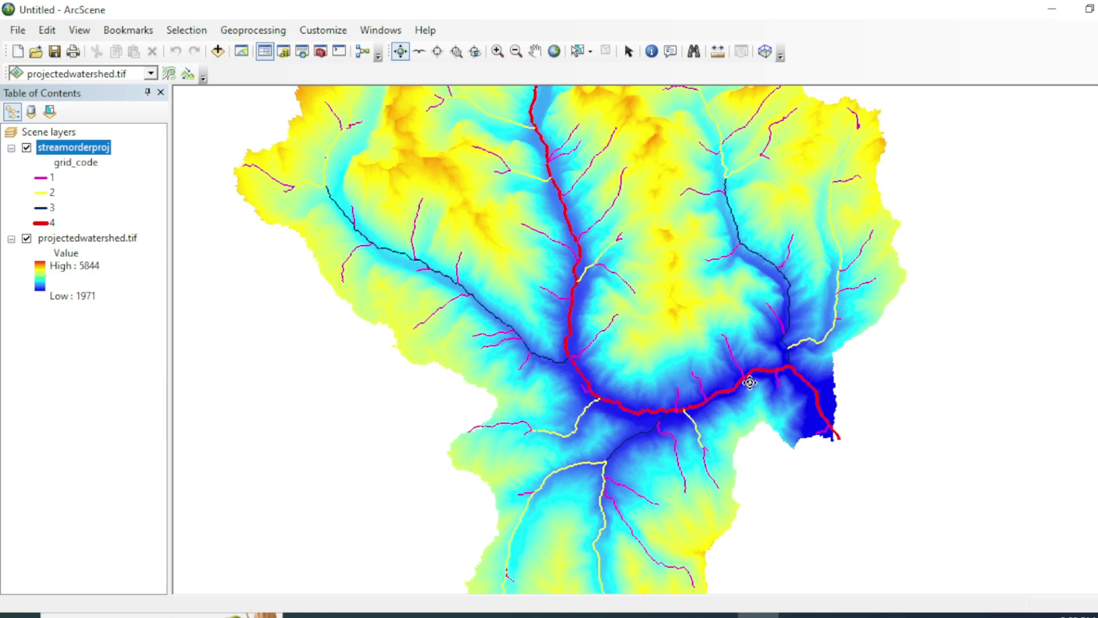
scroll(816, 411, up, 2)
scroll(817, 411, up, 2)
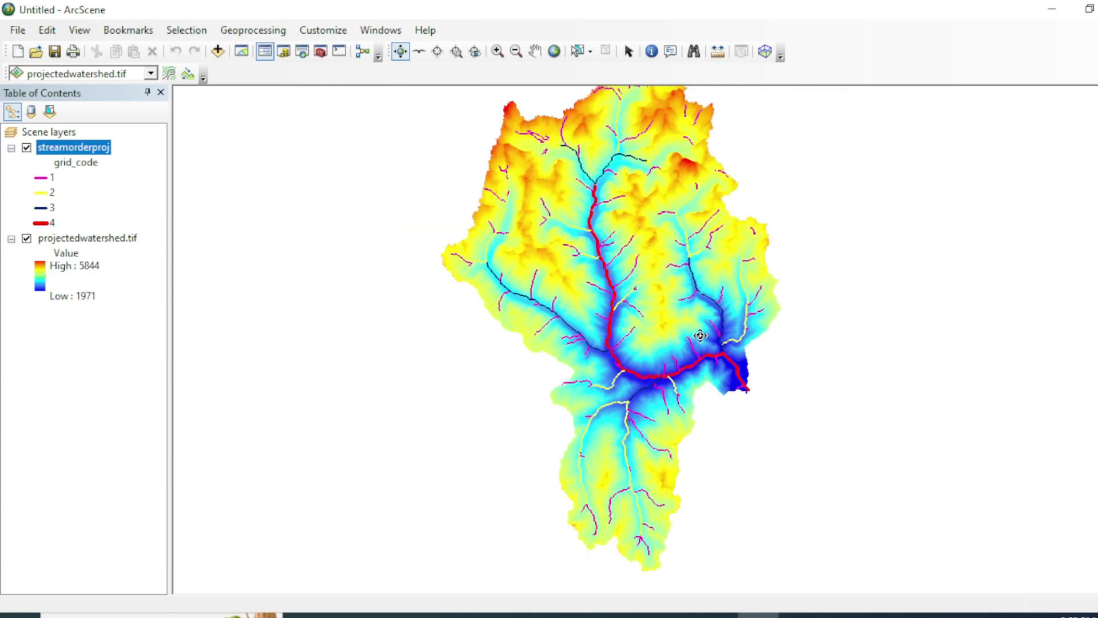
Change the stream order 2 symbol to a green line of width 2.
click(41, 194)
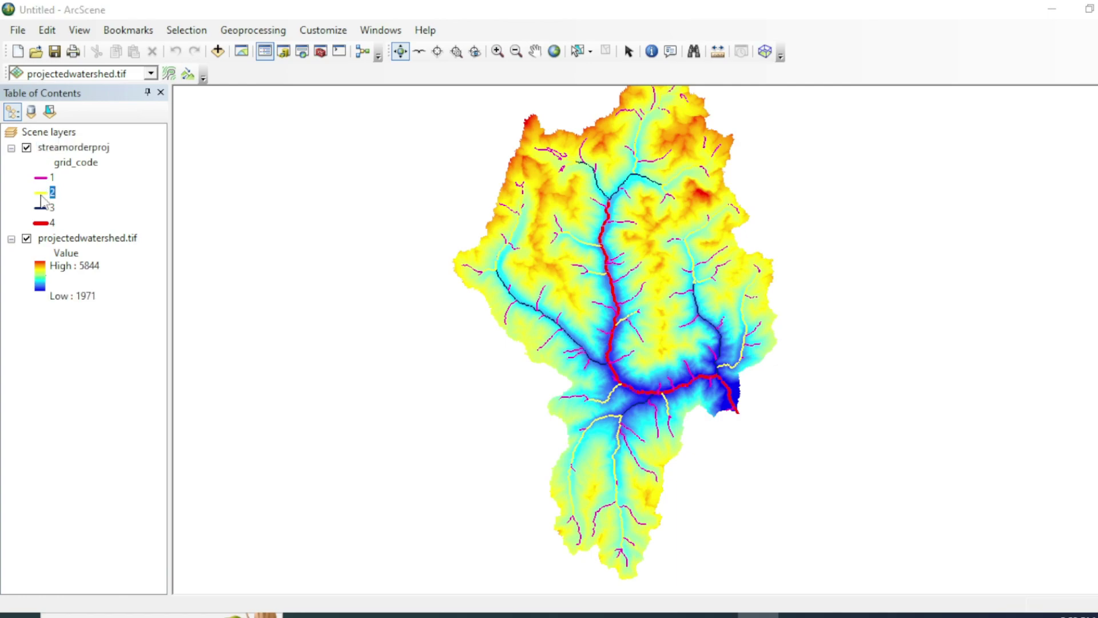
click(726, 337)
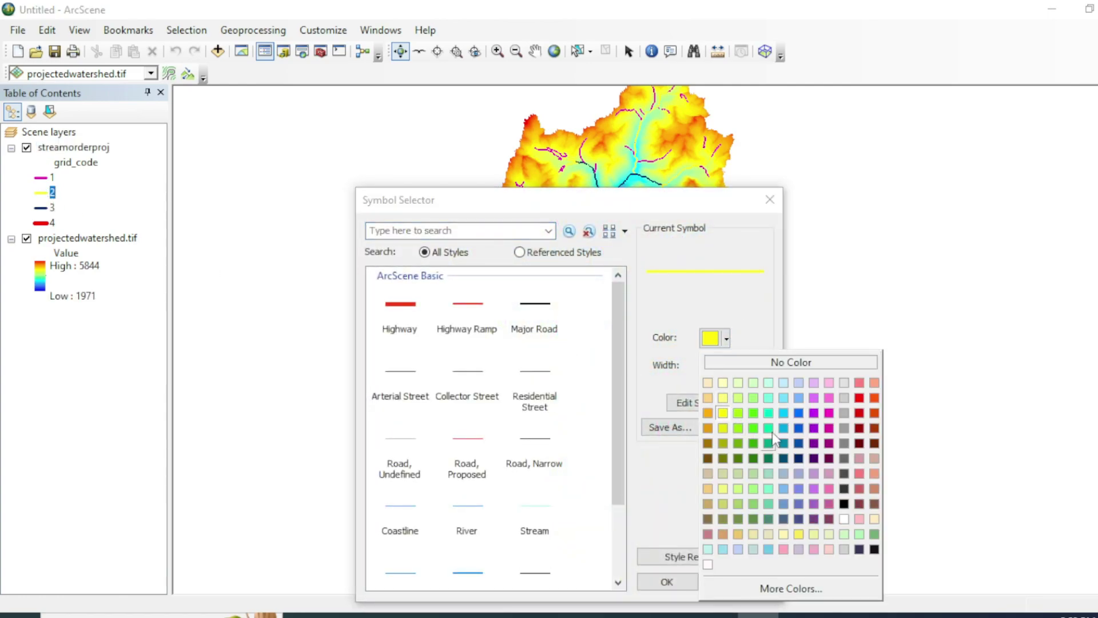
click(754, 458)
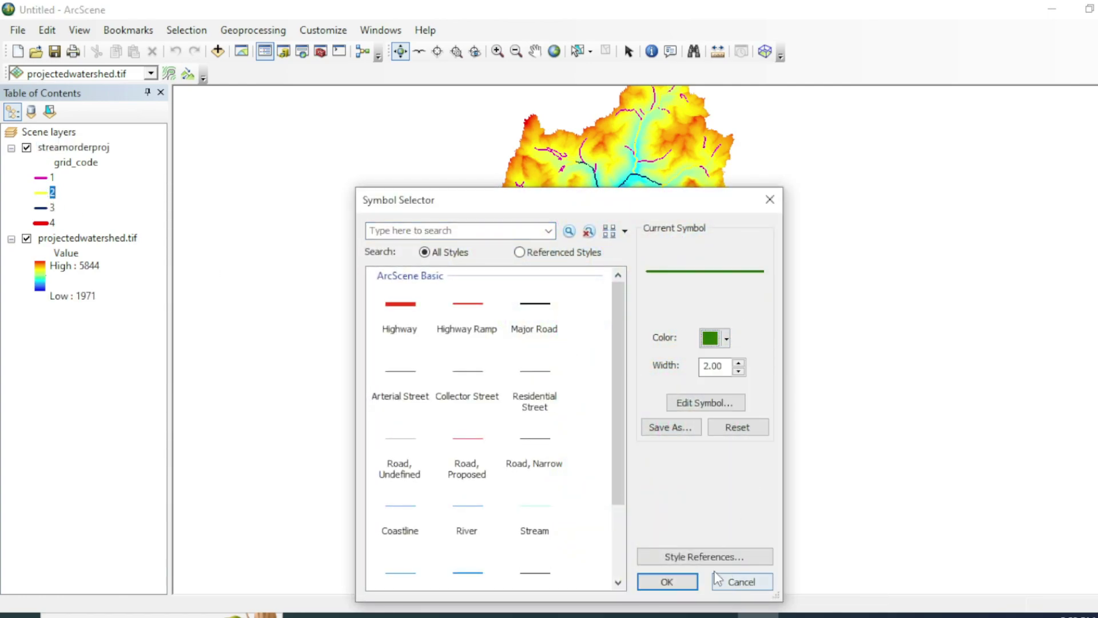
click(663, 579)
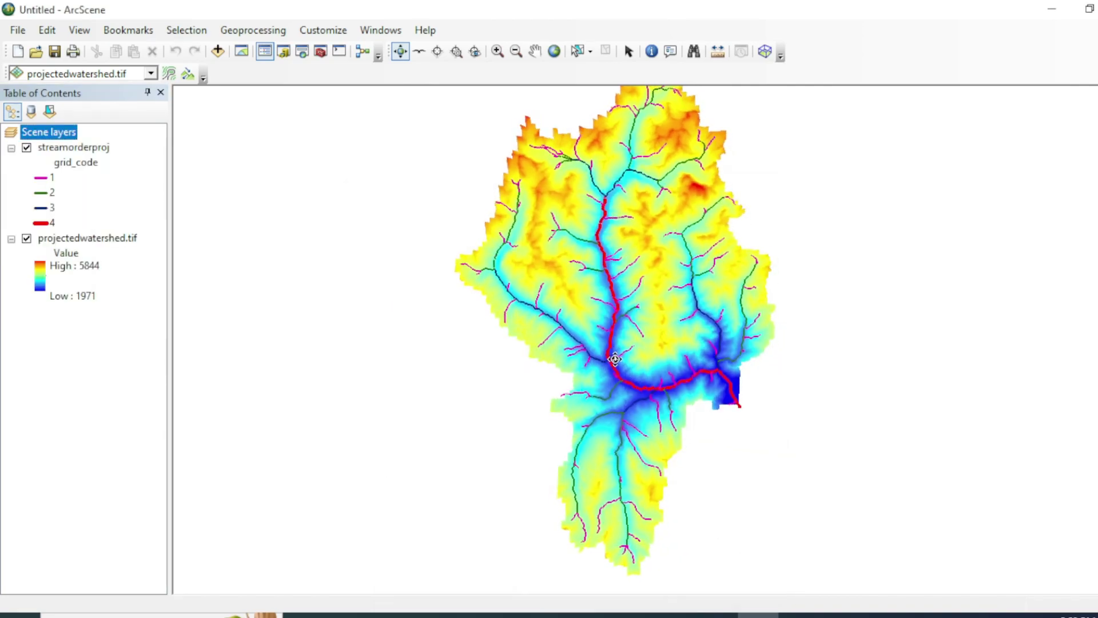